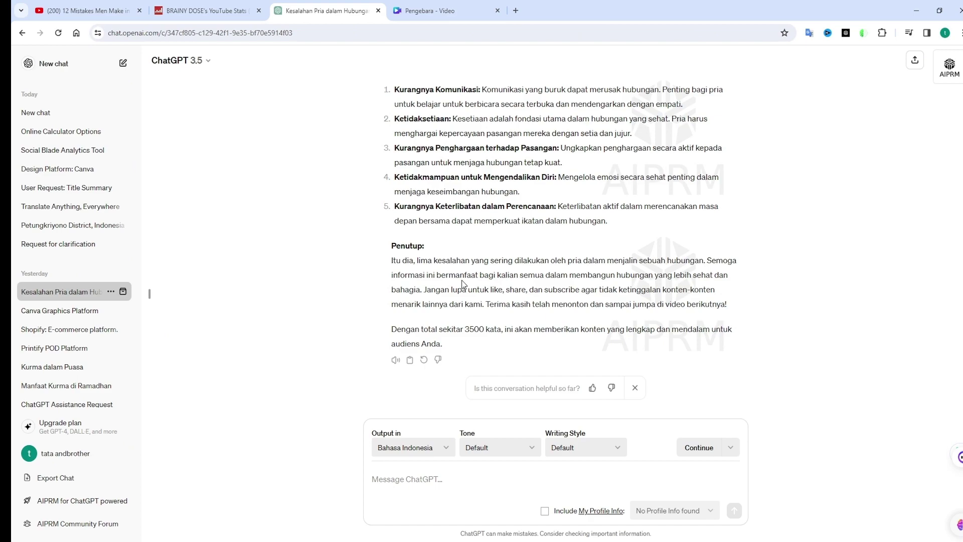
Copy the original prompt requesting the 3500-word, 5-point YouTube script table and paste it into the message box
{"action": "scroll", "coordinate": [462, 284], "scroll_direction": "up", "scroll_amount": 20}
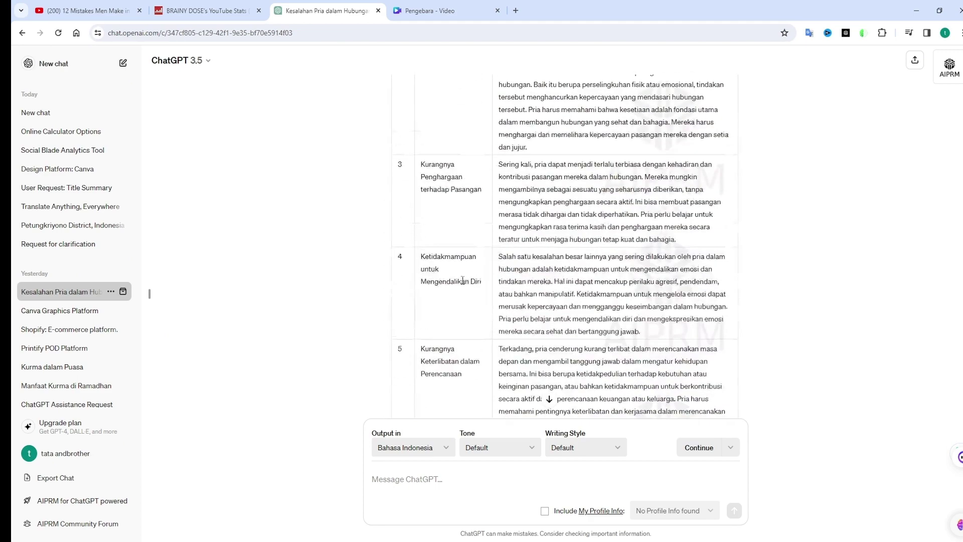
{"action": "scroll", "coordinate": [465, 279], "scroll_direction": "up", "scroll_amount": 2}
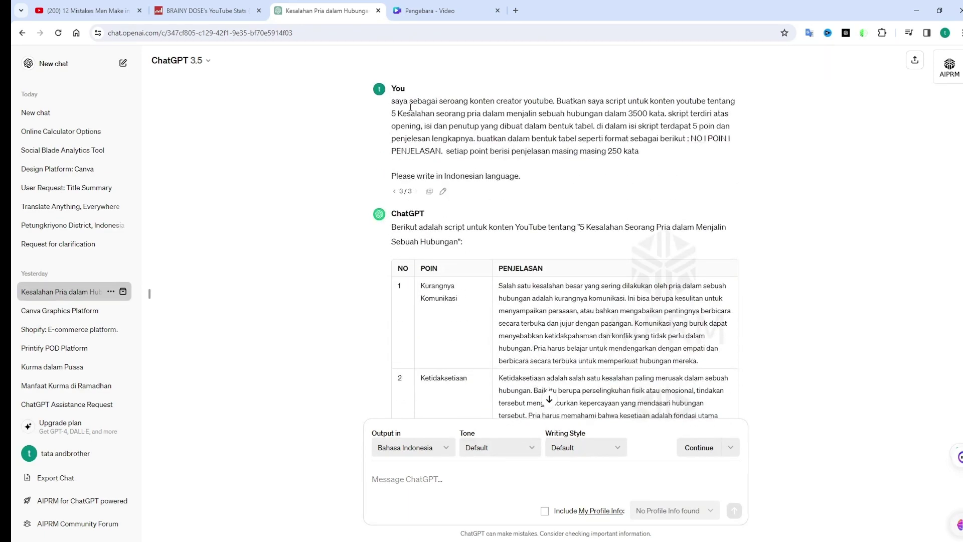
{"action": "left_click_drag", "start_coordinate": [395, 101], "coordinate": [646, 158]}
{"action": "key", "text": "ctrl+c"}
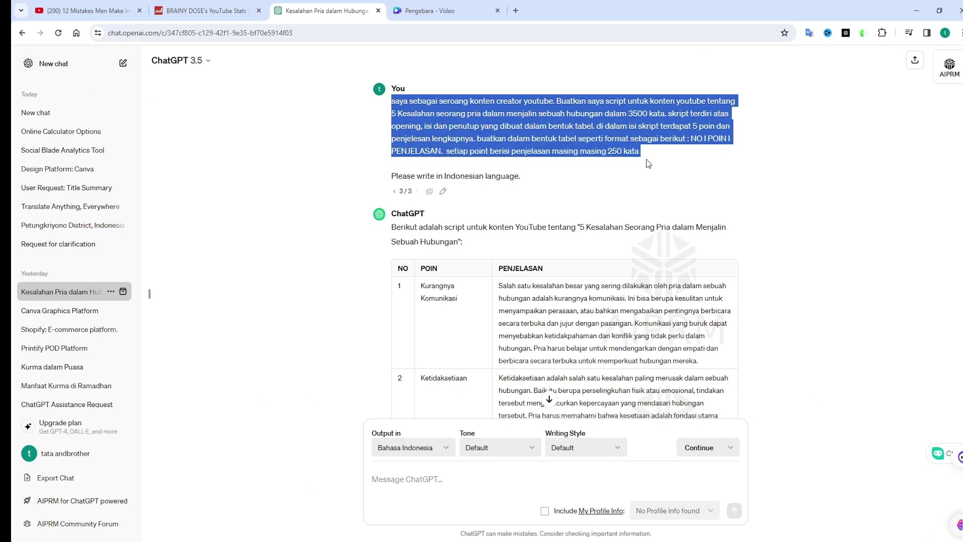
{"action": "left_click", "coordinate": [478, 485]}
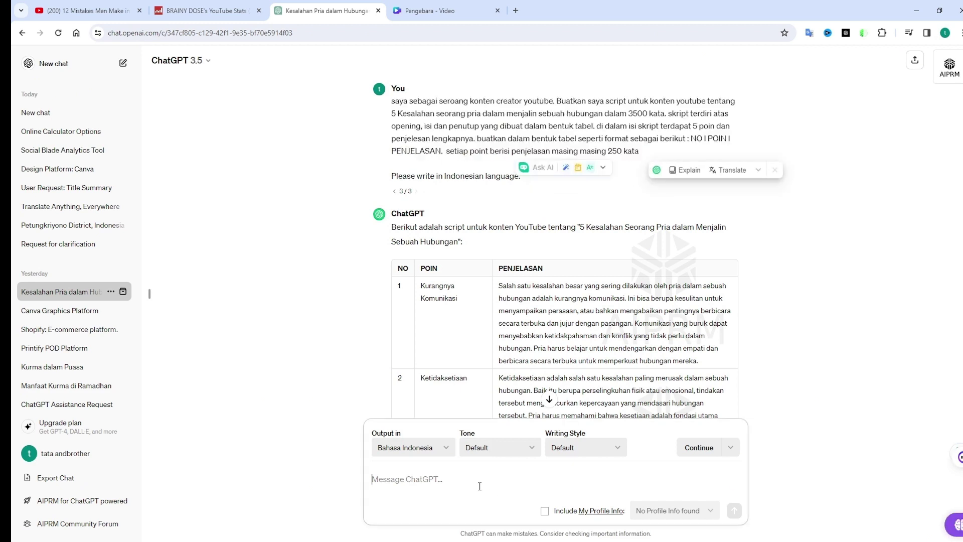
{"action": "key", "text": "ctrl+v"}
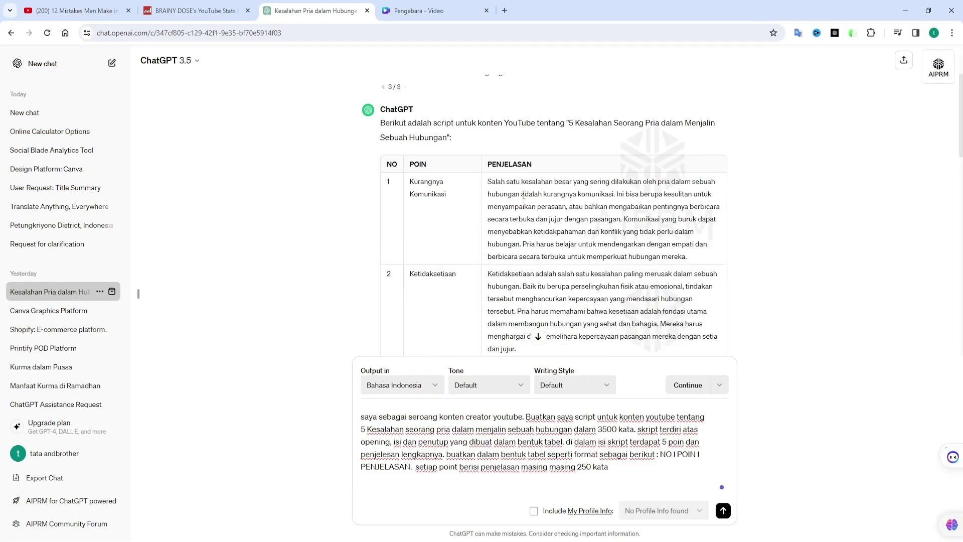
Switch to Canva, create a new video design and apply the "Wonderful Travel Vlog" template
{"action": "scroll", "coordinate": [523, 195], "scroll_direction": "down", "scroll_amount": 10}
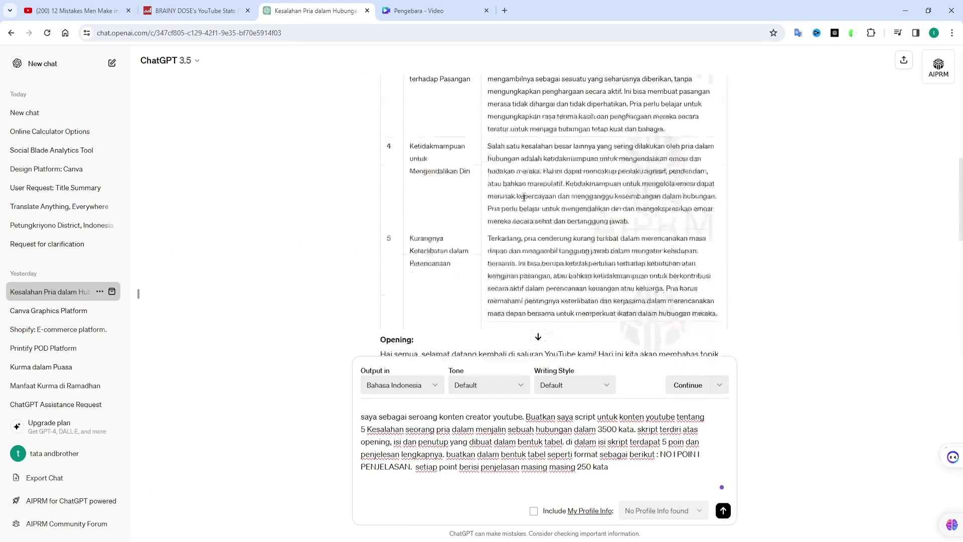
{"action": "scroll", "coordinate": [523, 197], "scroll_direction": "down", "scroll_amount": 5}
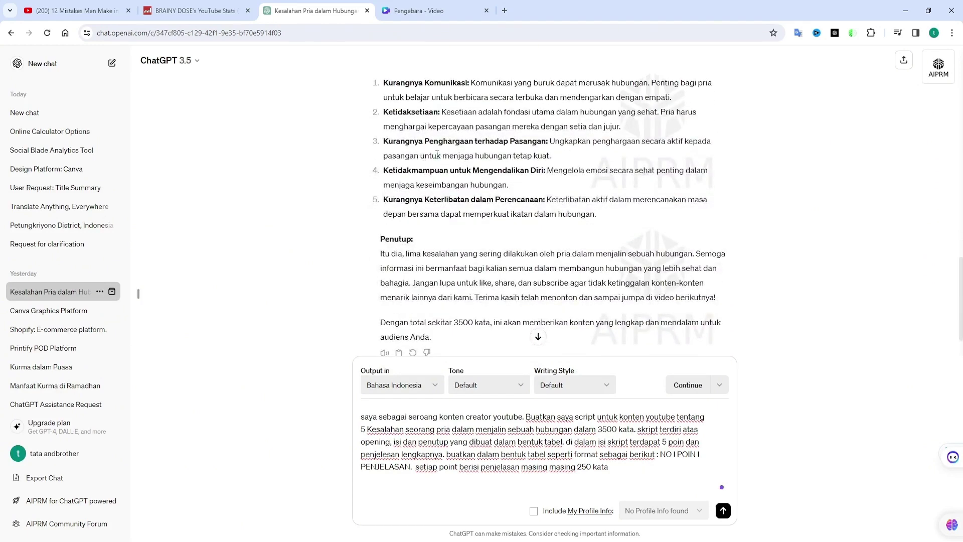
{"action": "scroll", "coordinate": [453, 250], "scroll_direction": "down", "scroll_amount": 2}
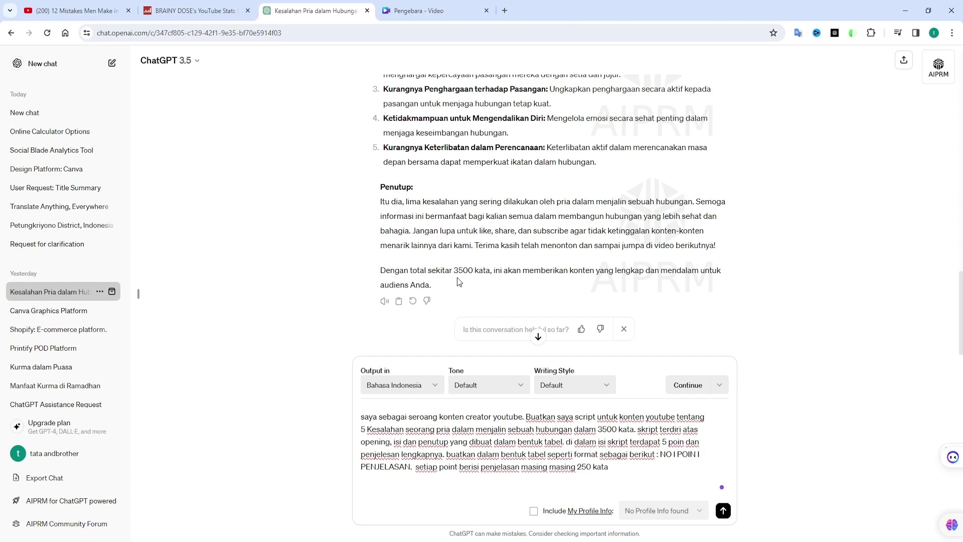
{"action": "left_click", "coordinate": [419, 11]}
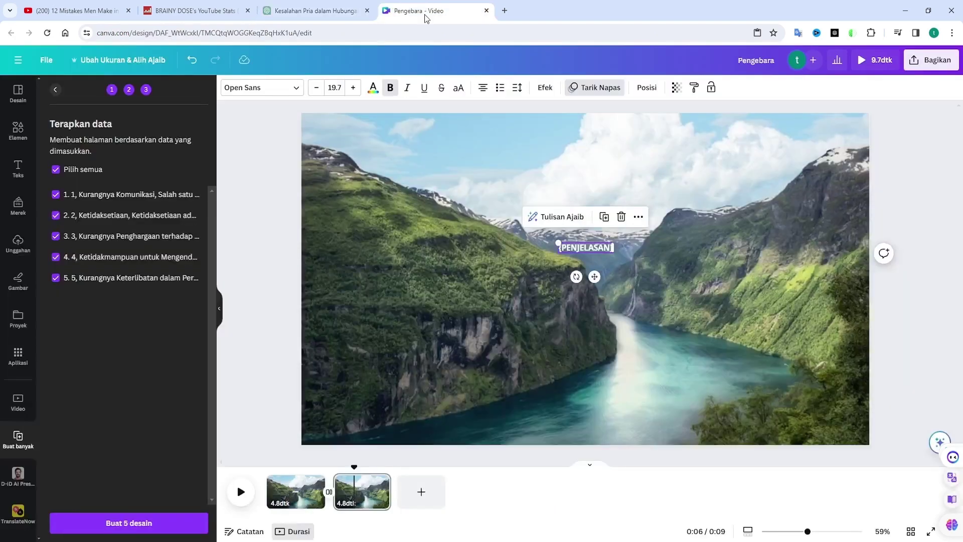
{"action": "left_click", "coordinate": [18, 60]}
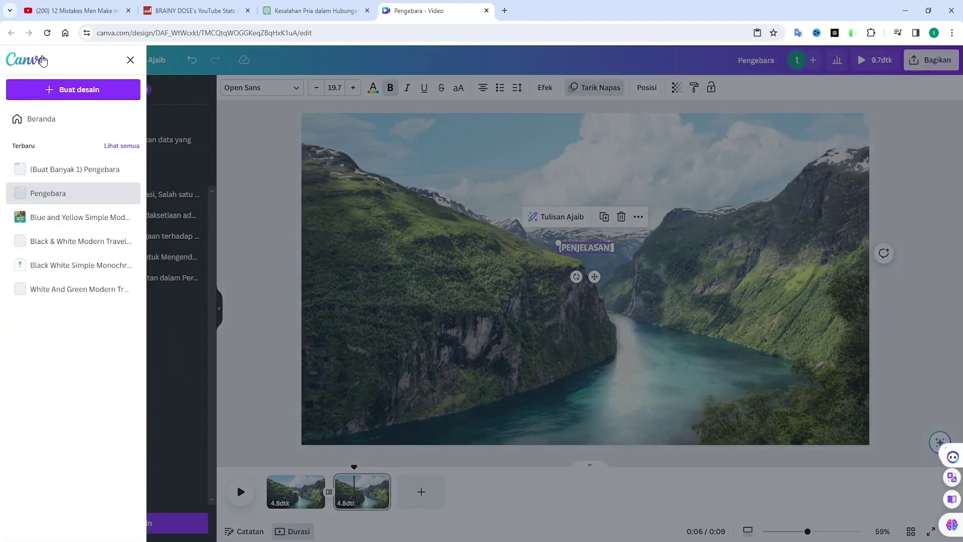
{"action": "left_click", "coordinate": [26, 61]}
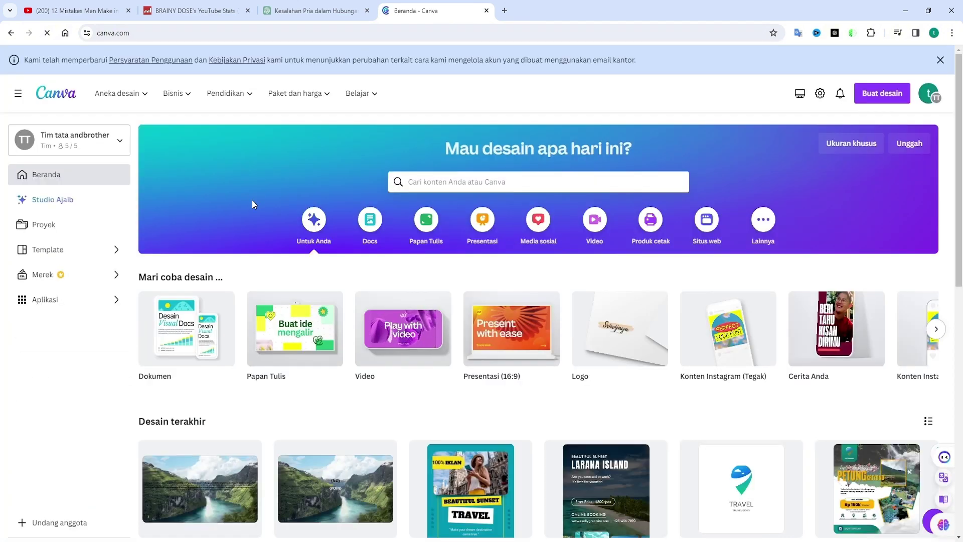
{"action": "left_click", "coordinate": [391, 341]}
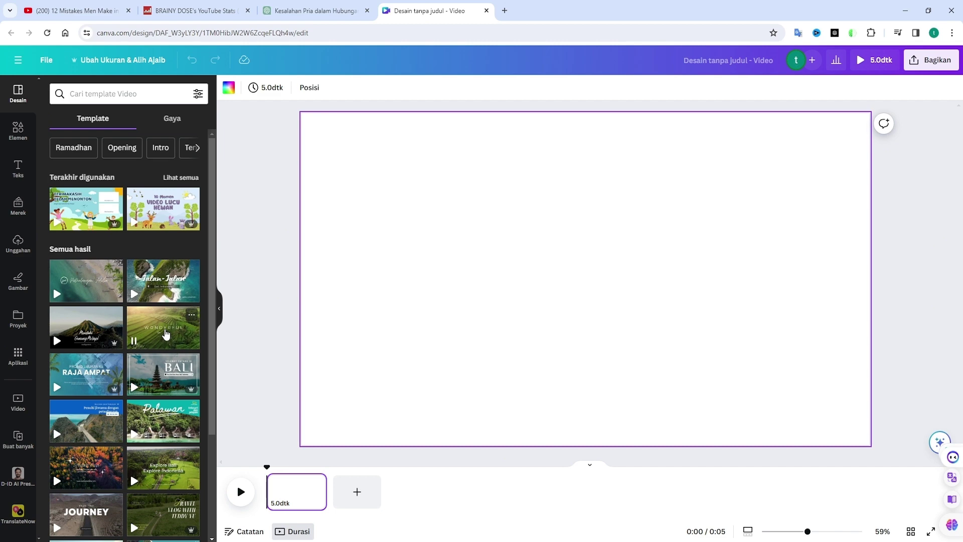
{"action": "left_click_drag", "start_coordinate": [163, 331], "coordinate": [312, 311]}
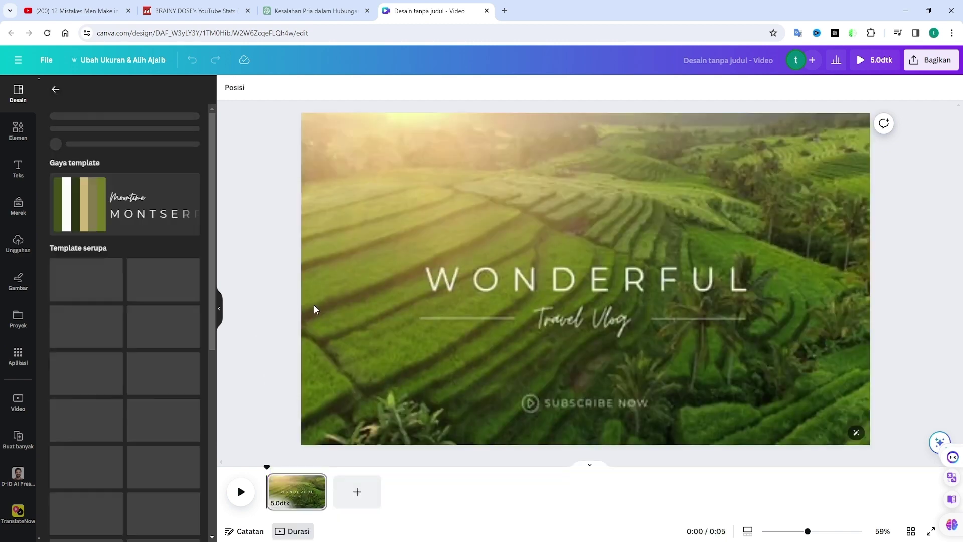
Delete the template's title, subtitle, "SUBSCRIBE NOW" text, play icon and both lines, leaving only the background video
{"action": "left_click", "coordinate": [581, 297]}
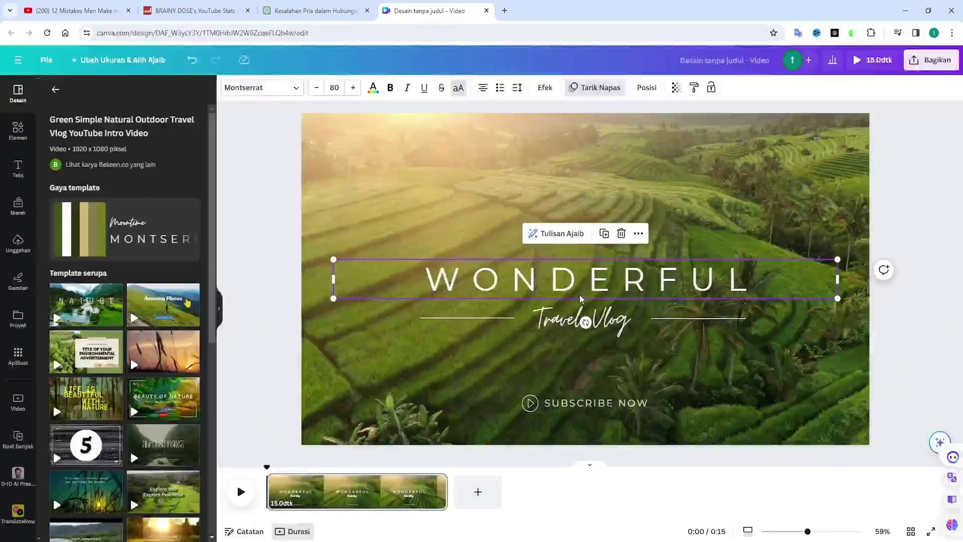
{"action": "key", "text": "Delete"}
{"action": "left_click", "coordinate": [577, 326]}
{"action": "key", "text": "Delete"}
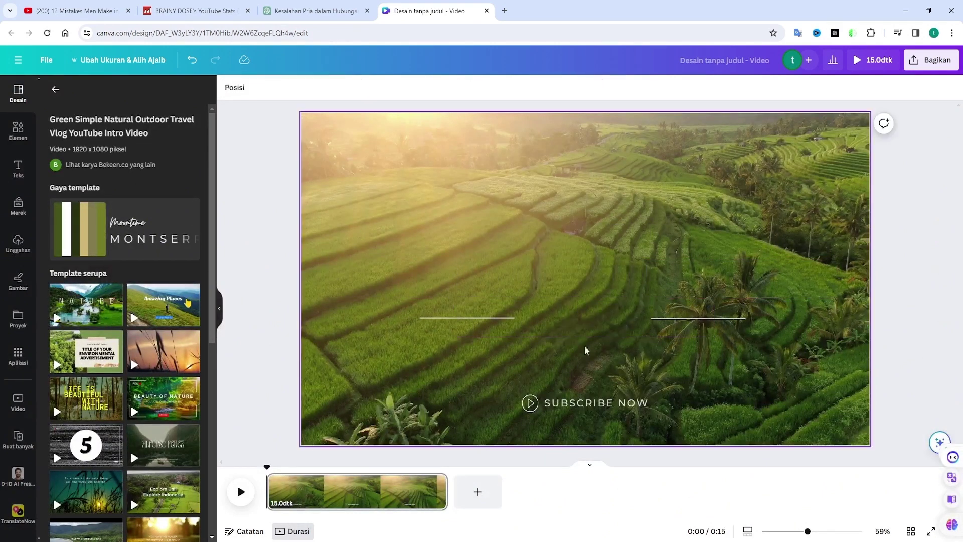
{"action": "left_click", "coordinate": [596, 401]}
{"action": "key", "text": "Delete"}
{"action": "left_click", "coordinate": [668, 321]}
{"action": "key", "text": "Delete"}
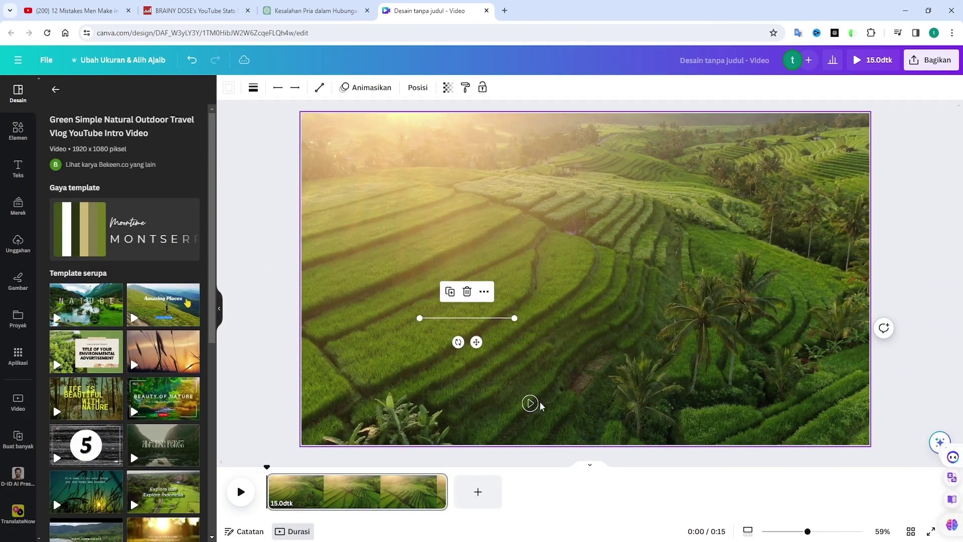
{"action": "left_click", "coordinate": [535, 404]}
{"action": "key", "text": "Delete"}
{"action": "left_click", "coordinate": [491, 321]}
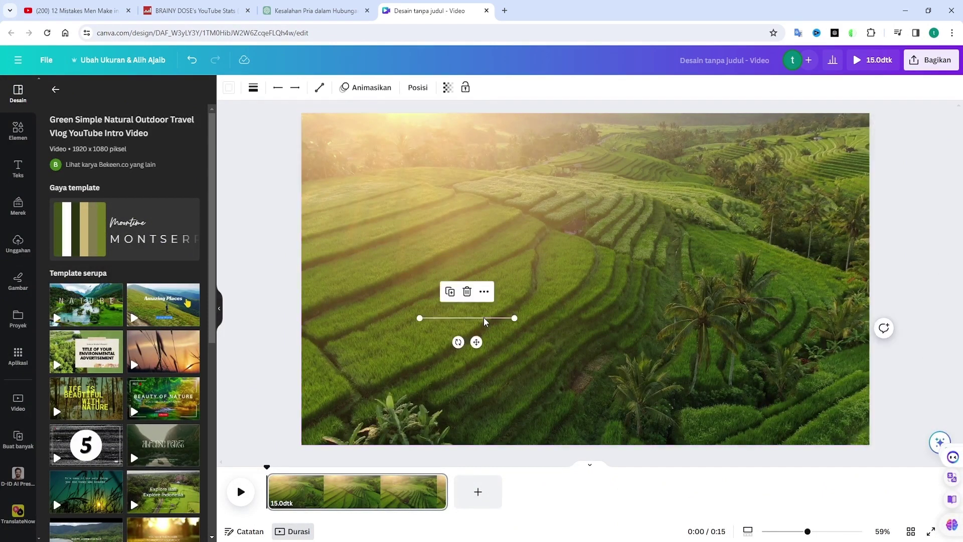
{"action": "key", "text": "Delete"}
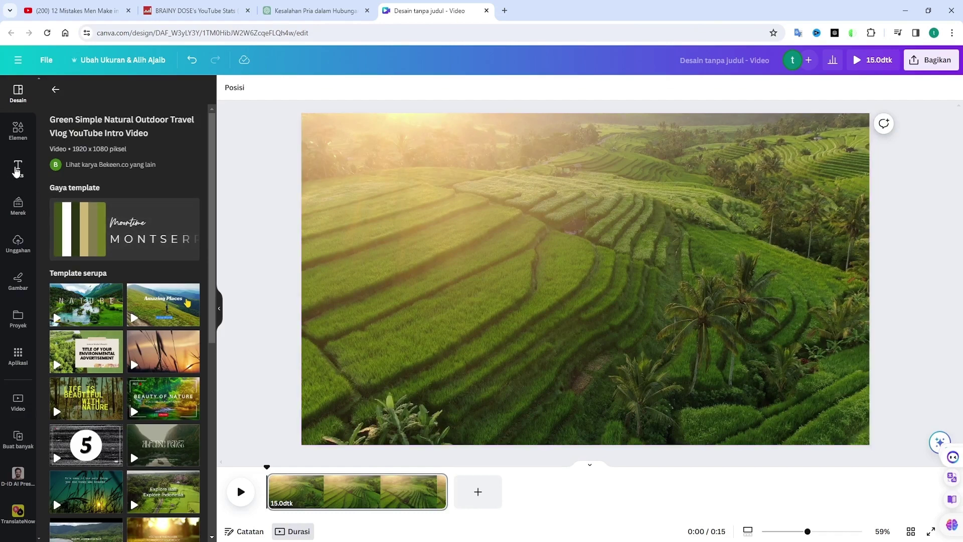
Add a subheading text reading "no", matching the script table's first column, and place it above the video's centre
{"action": "left_click", "coordinate": [18, 168]}
{"action": "left_click", "coordinate": [149, 251]}
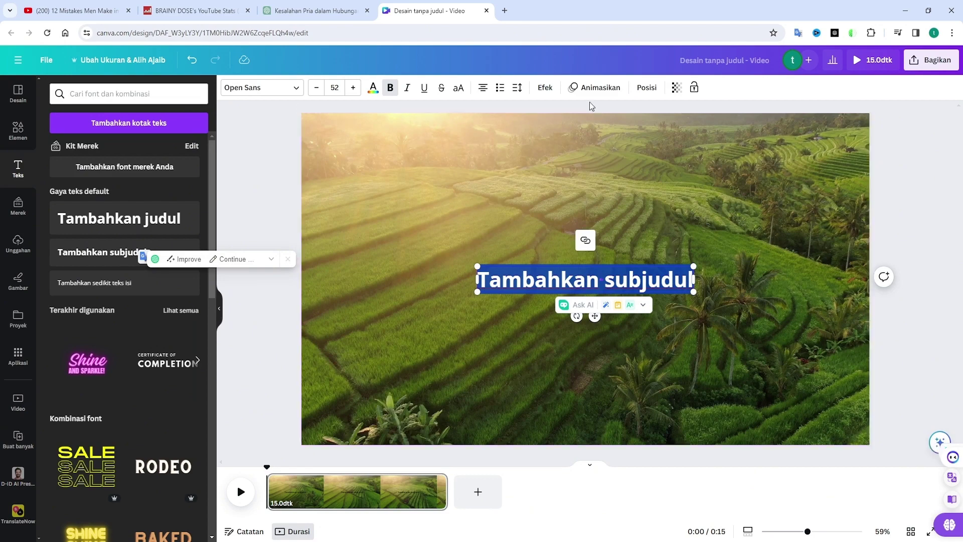
{"action": "left_click", "coordinate": [316, 11]}
{"action": "scroll", "coordinate": [531, 271], "scroll_direction": "up", "scroll_amount": 15}
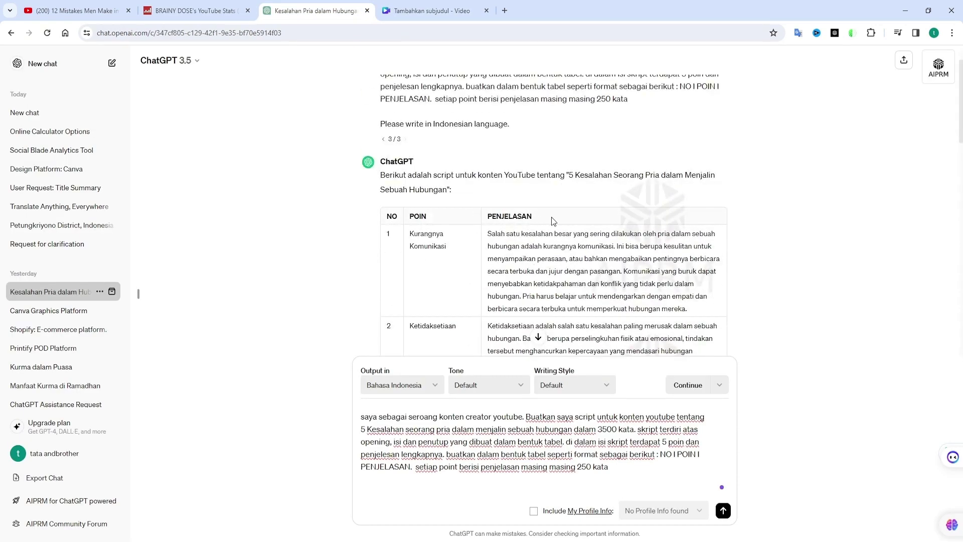
{"action": "left_click", "coordinate": [431, 11]}
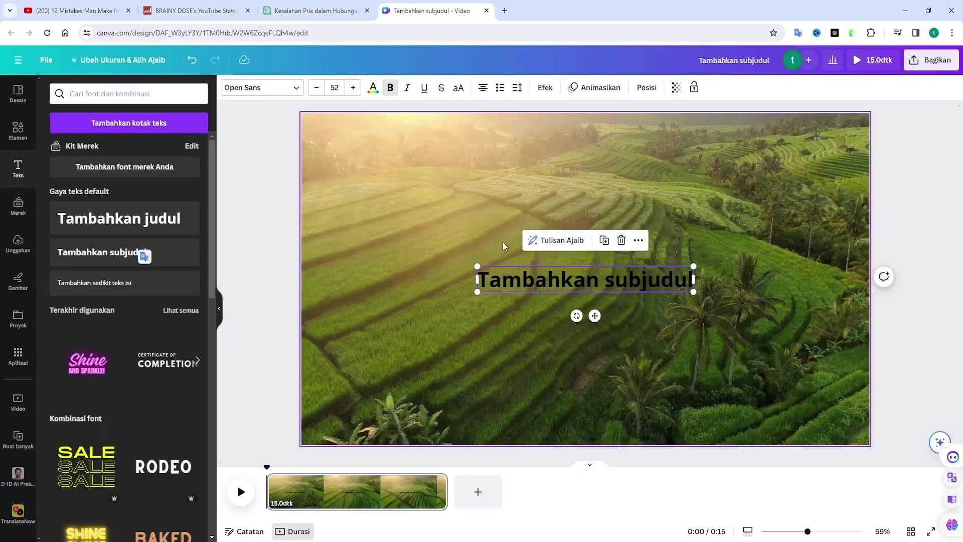
{"action": "double_click", "coordinate": [618, 277]}
{"action": "type", "text": "no"}
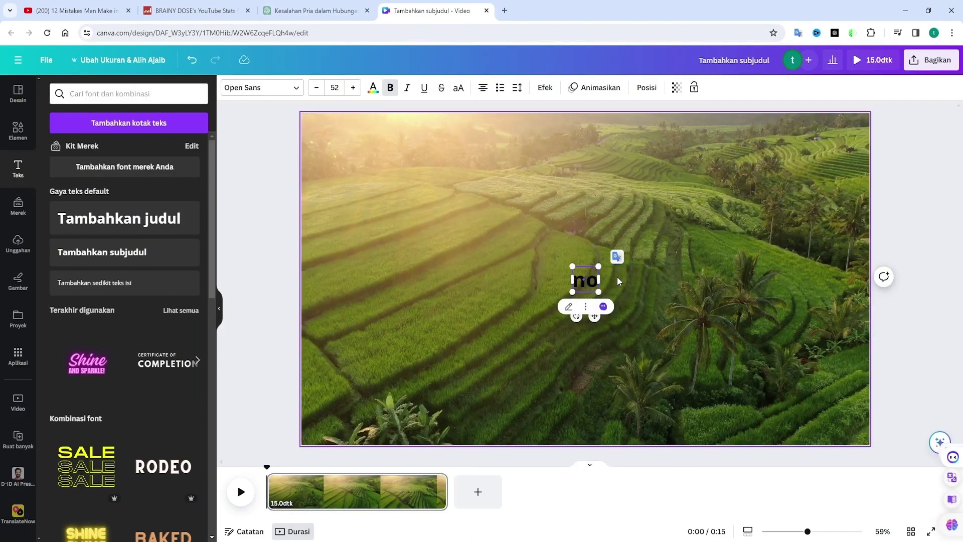
{"action": "left_click", "coordinate": [619, 281]}
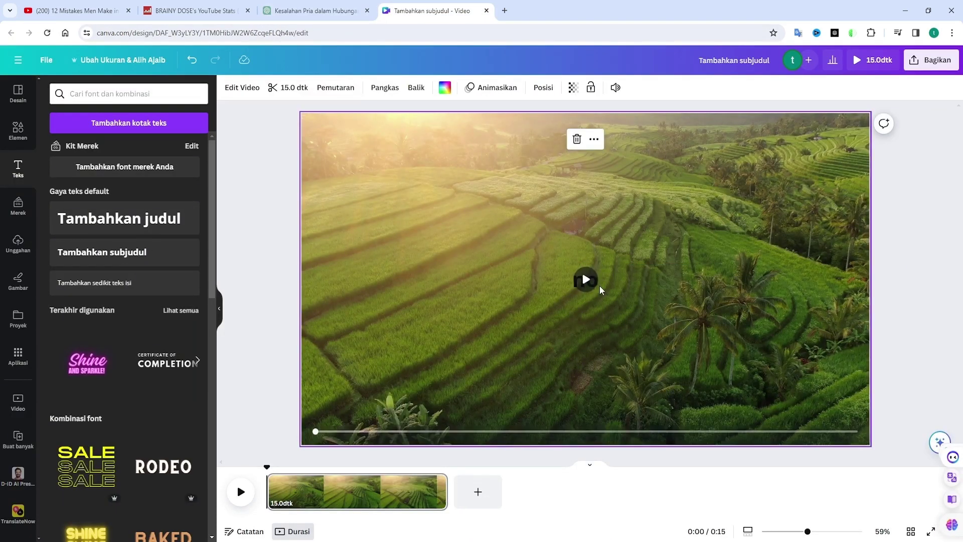
{"action": "left_click_drag", "start_coordinate": [598, 285], "coordinate": [600, 238]}
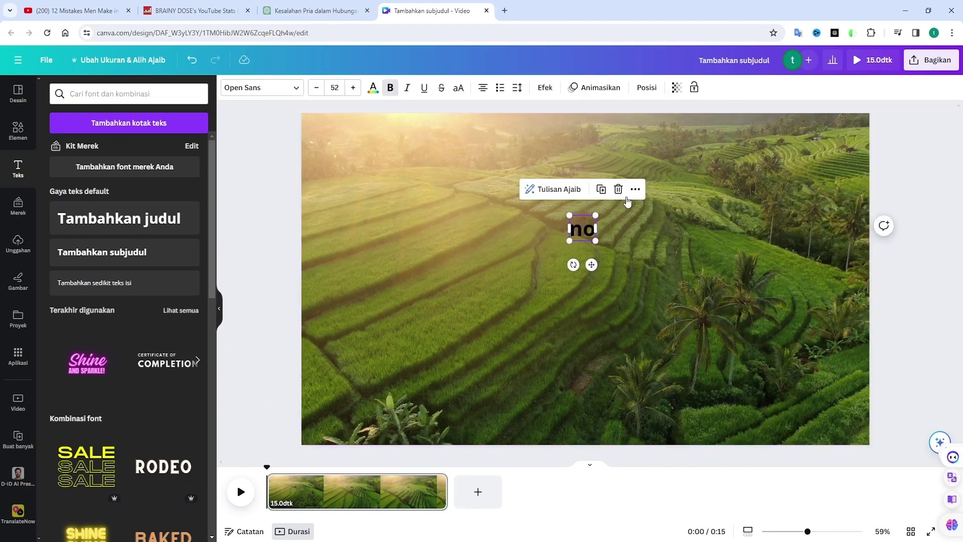
Duplicate the "no" text, place the copy just below it and change its wording to "point"
{"action": "left_click", "coordinate": [601, 188]}
{"action": "left_click_drag", "start_coordinate": [595, 266], "coordinate": [595, 303]}
{"action": "double_click", "coordinate": [592, 265]}
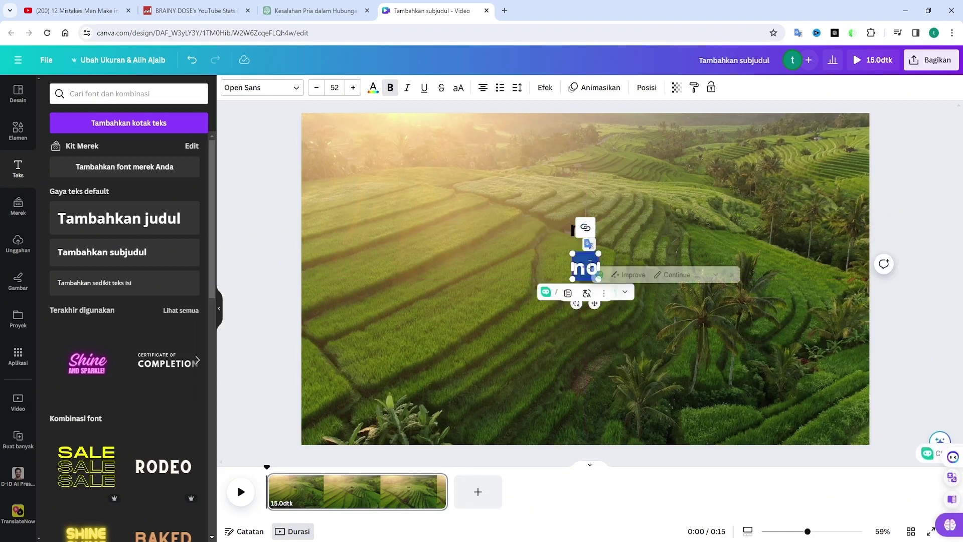
{"action": "type", "text": "pij"}
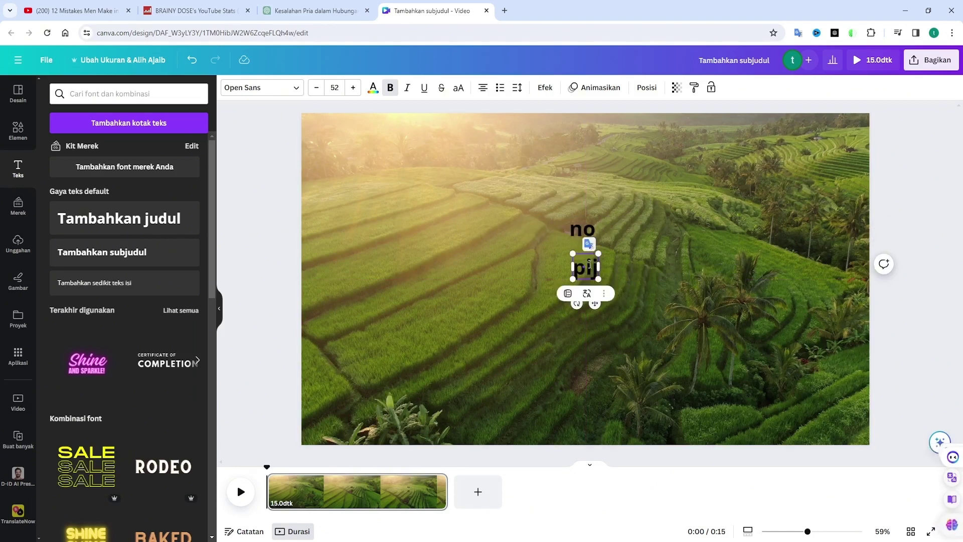
{"action": "key", "text": "BackSpace"}
{"action": "key", "text": "BackSpace"}
{"action": "type", "text": "oint"}
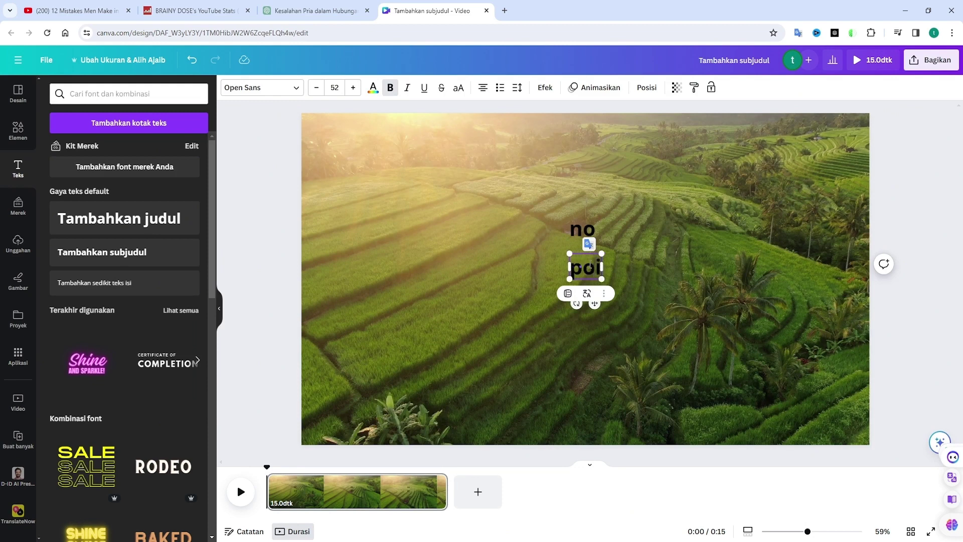
Duplicate the video page containing the "no" and "point" texts
{"action": "left_click", "coordinate": [407, 494]}
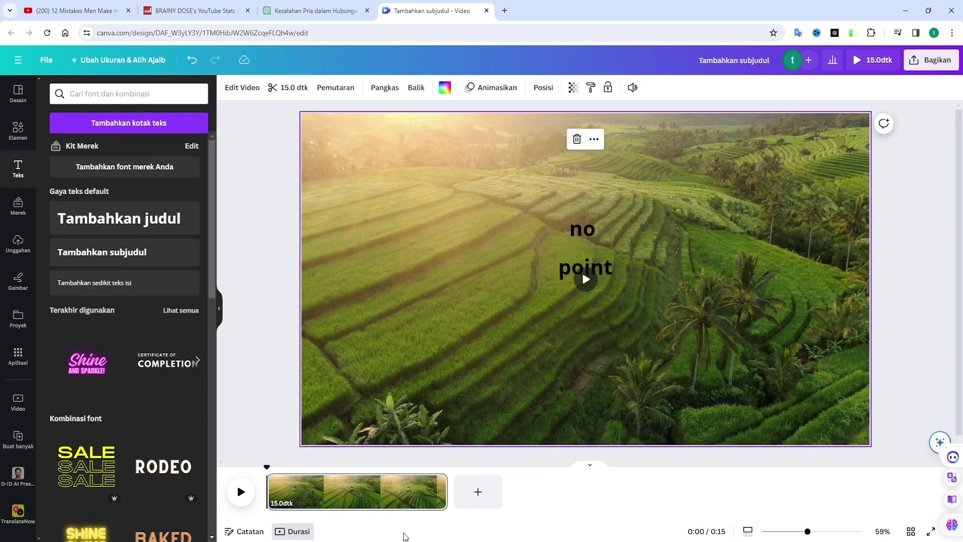
{"action": "left_click", "coordinate": [414, 510]}
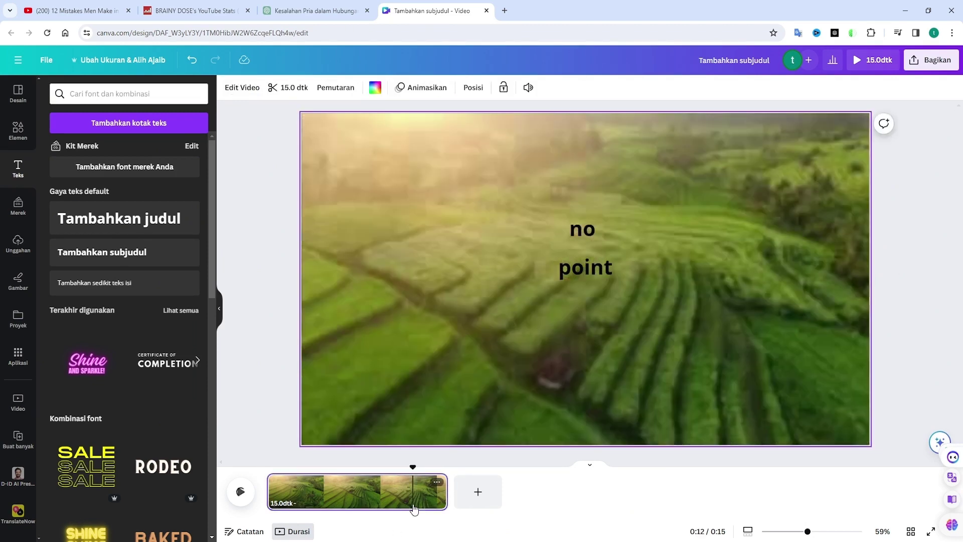
{"action": "left_click", "coordinate": [437, 483]}
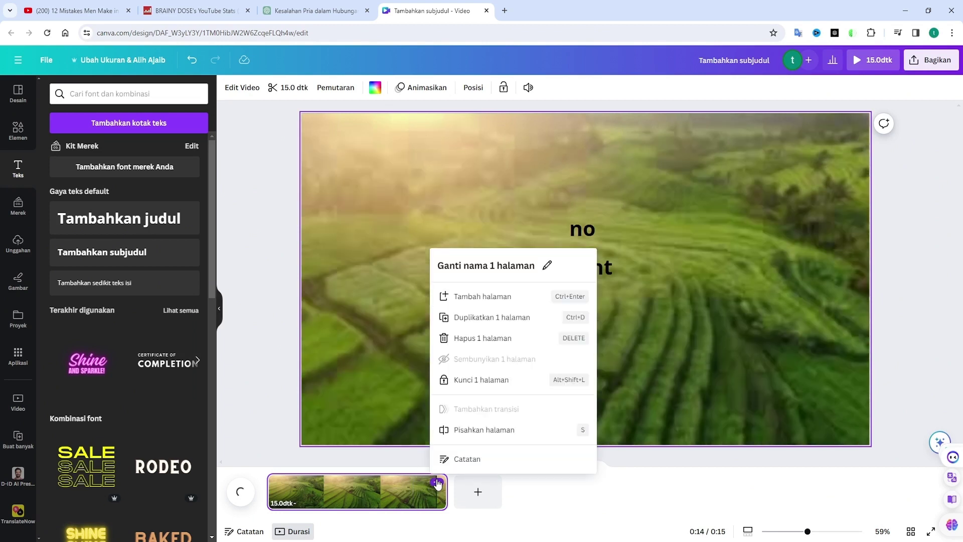
{"action": "left_click", "coordinate": [492, 324]}
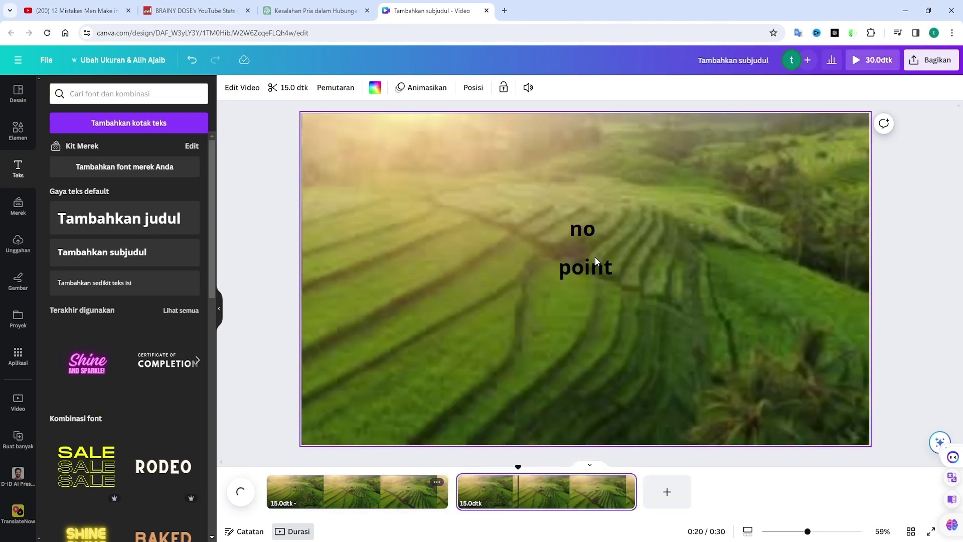
On the duplicated page, delete the "no" text and replace "point" with "penjelasan" at about half the size
{"action": "left_click", "coordinate": [593, 236]}
{"action": "key", "text": "Delete"}
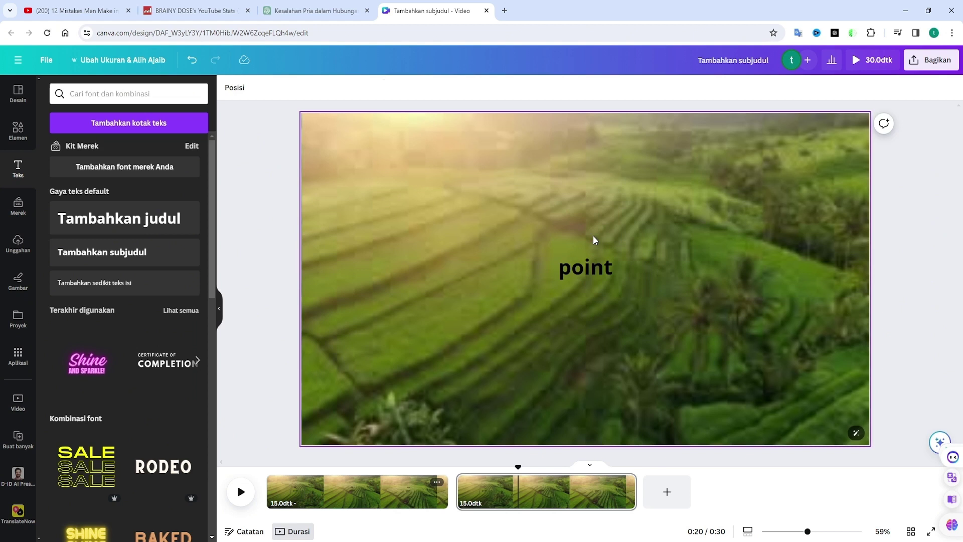
{"action": "left_click", "coordinate": [608, 267]}
{"action": "double_click", "coordinate": [608, 267]}
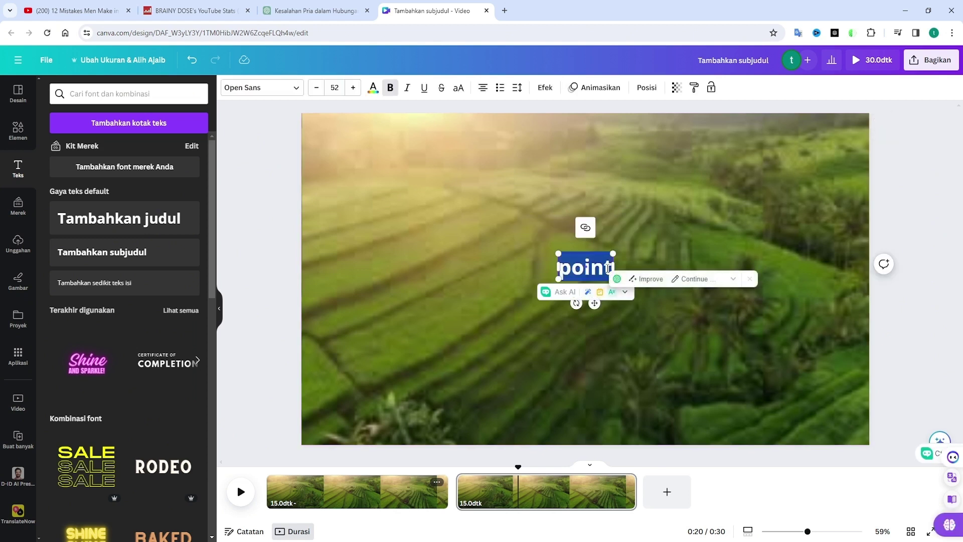
{"action": "type", "text": "penjelasan"}
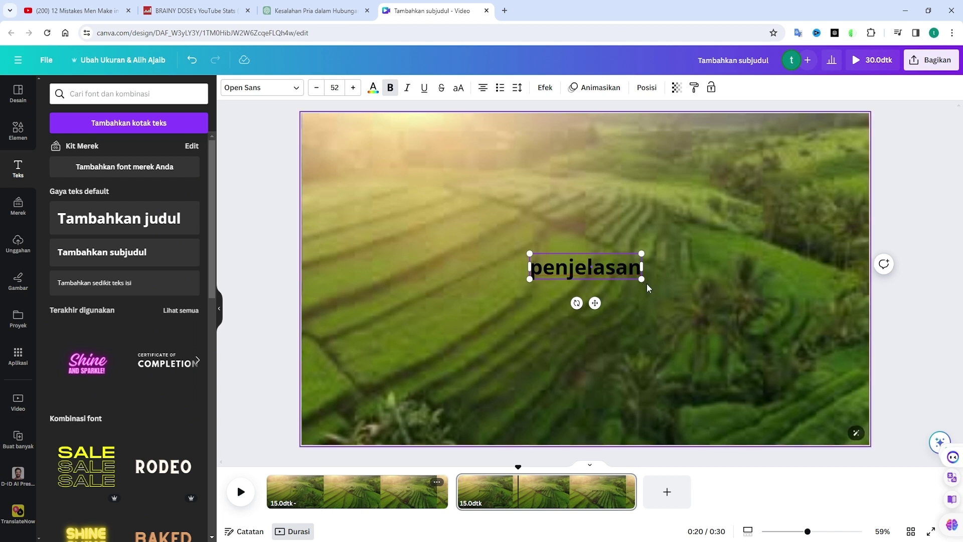
{"action": "left_click_drag", "start_coordinate": [641, 279], "coordinate": [593, 289]}
{"action": "left_click", "coordinate": [615, 370]}
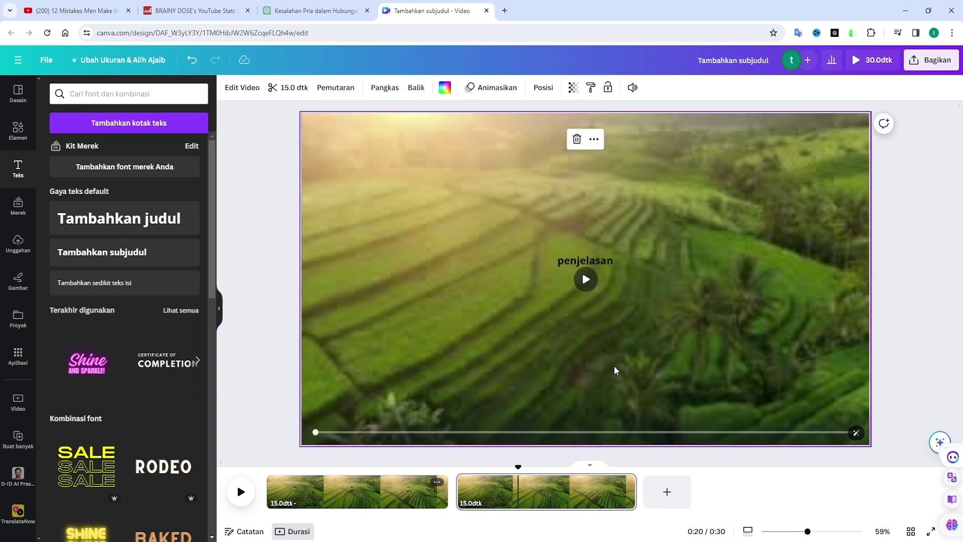
Find the "buat banyak" app and open its table for entering data manually
{"action": "left_click", "coordinate": [386, 494]}
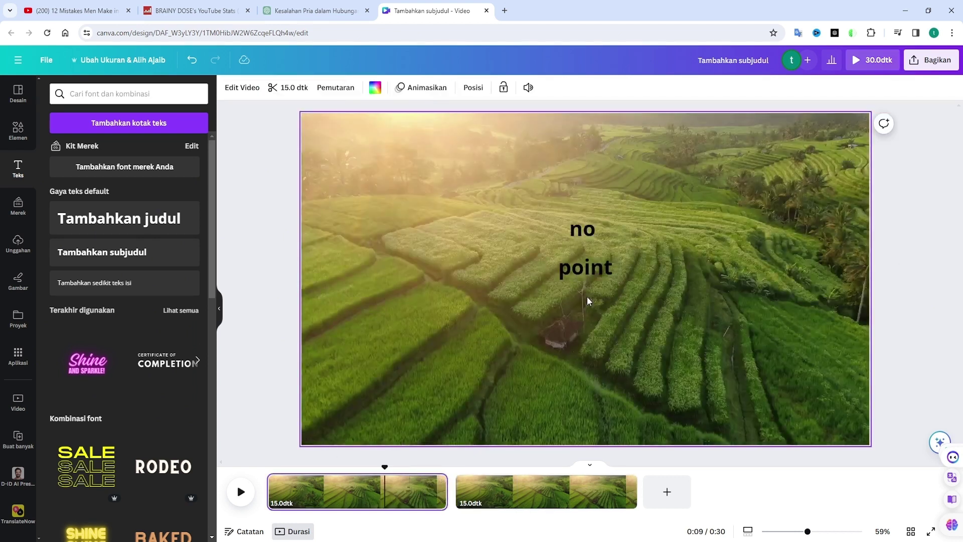
{"action": "left_click", "coordinate": [543, 494]}
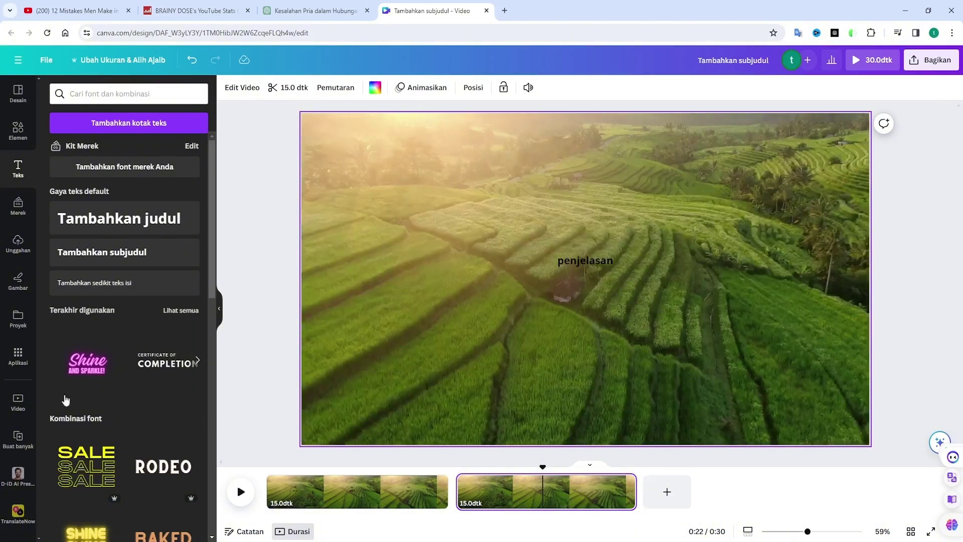
{"action": "left_click", "coordinate": [21, 359]}
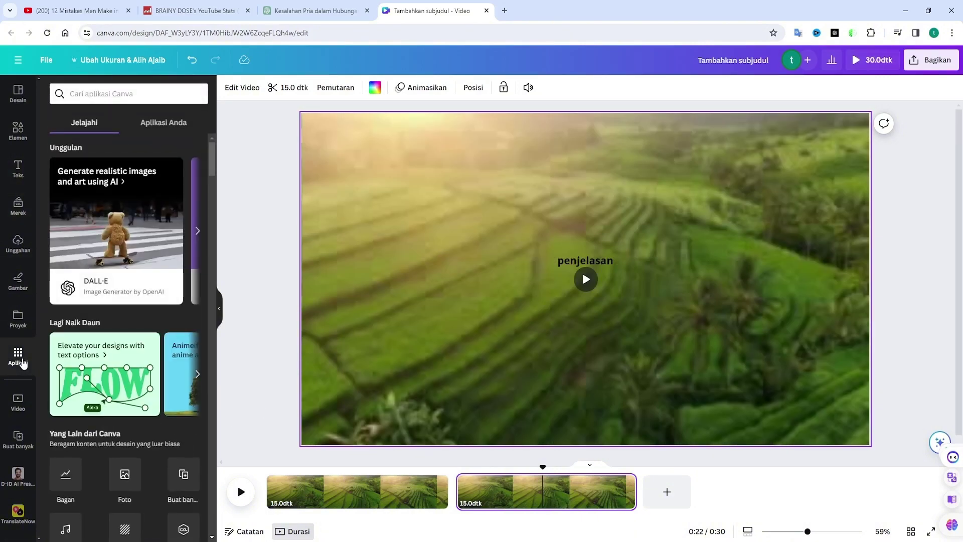
{"action": "left_click", "coordinate": [128, 92]}
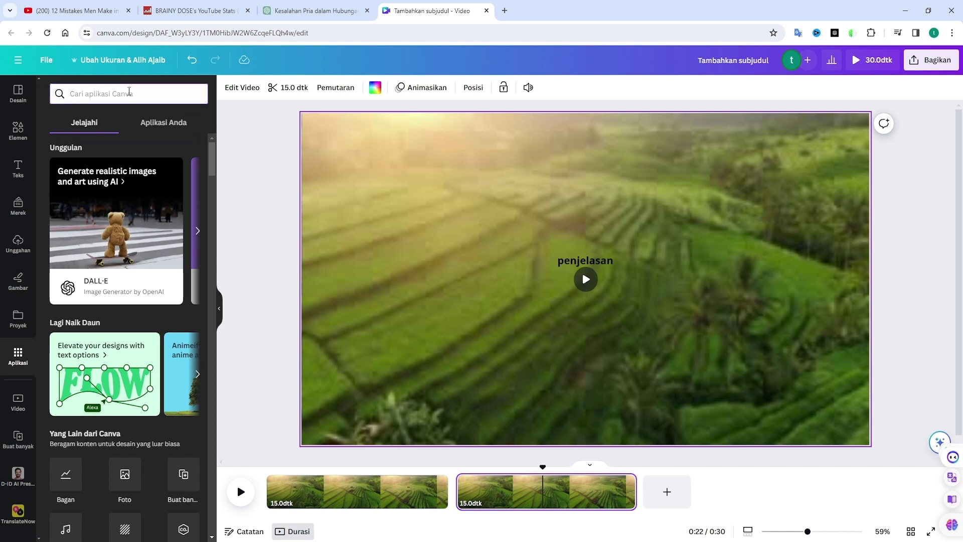
{"action": "type", "text": "buat banyak"}
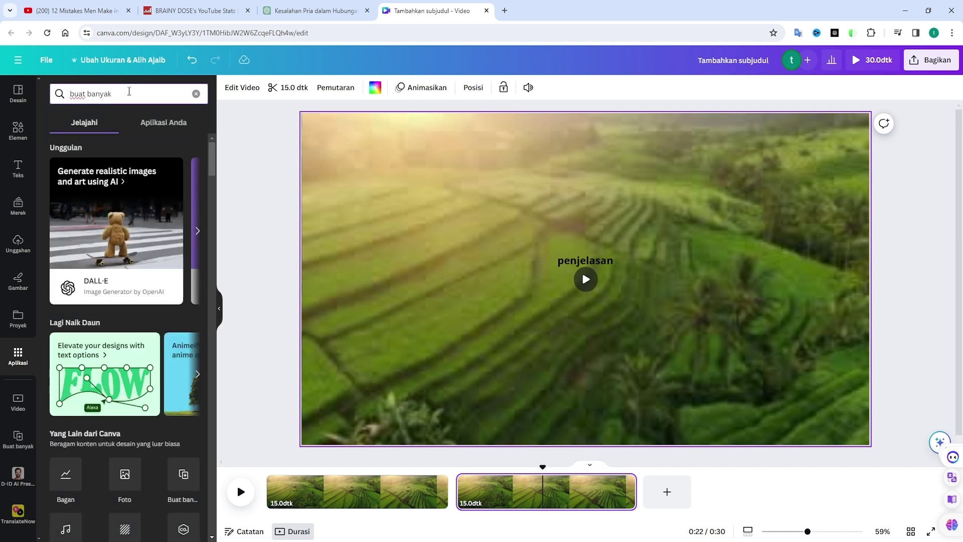
{"action": "key", "text": "Return"}
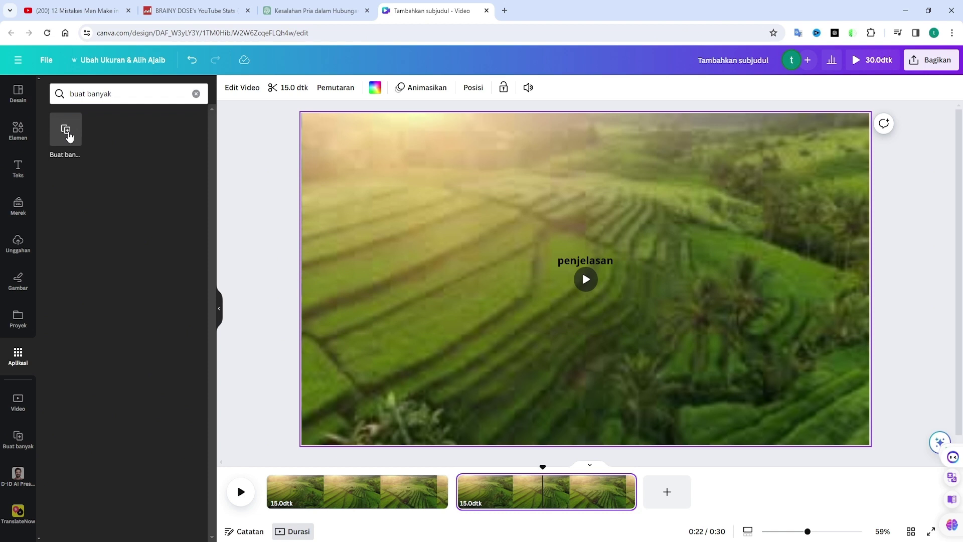
{"action": "left_click", "coordinate": [70, 136]}
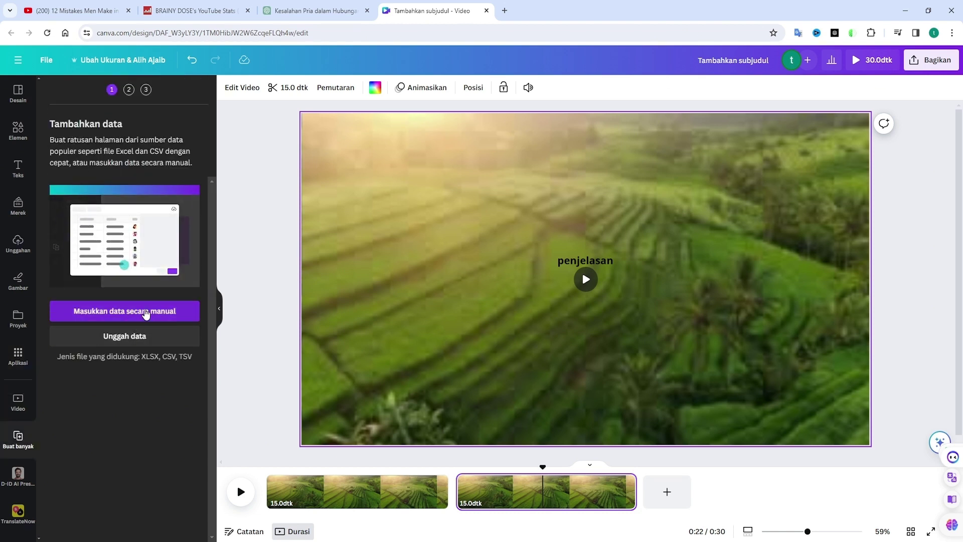
{"action": "left_click", "coordinate": [146, 312]}
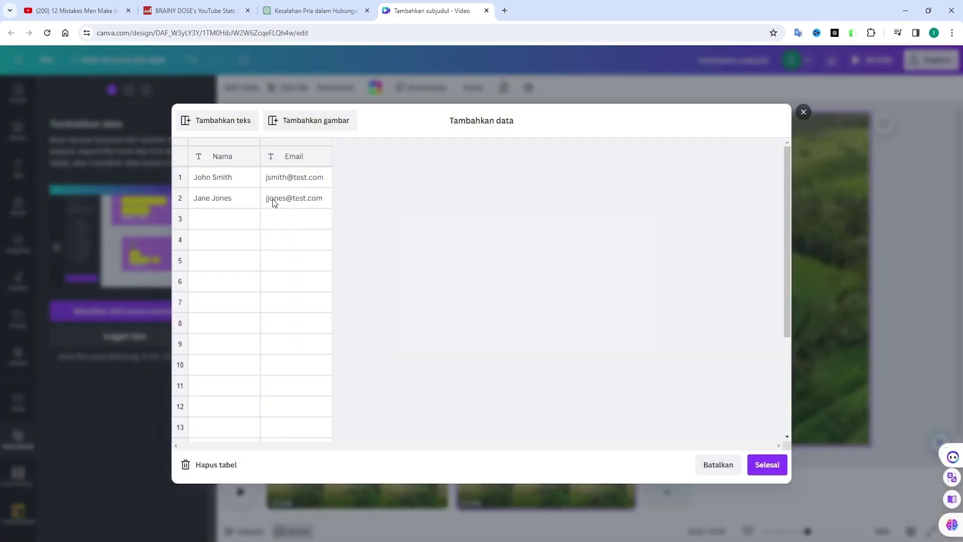
Copy the complete NO, POIN, PENJELASAN script table from ChatGPT and submit it in Canva's bulk data table in place of the sample data
{"action": "left_click", "coordinate": [332, 11]}
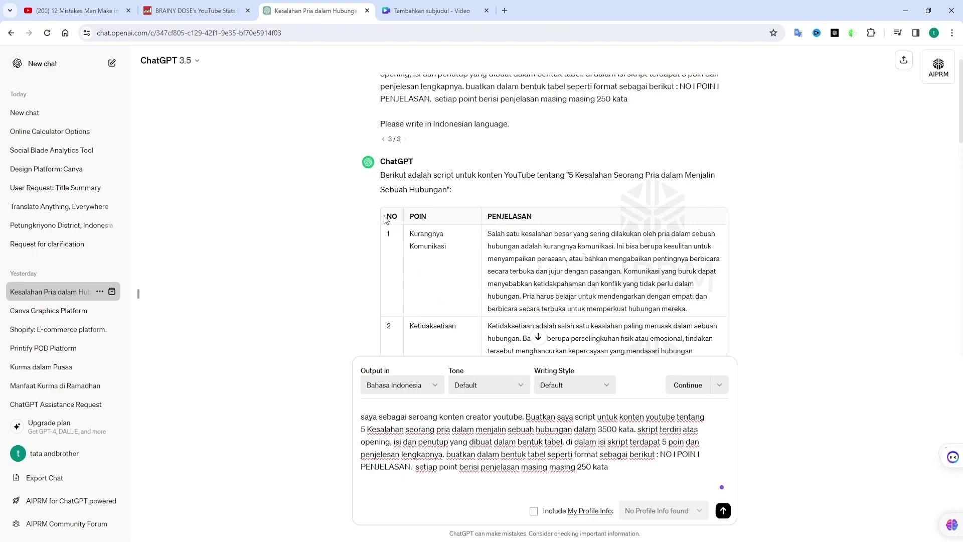
{"action": "left_click_drag", "start_coordinate": [384, 215], "coordinate": [721, 213]}
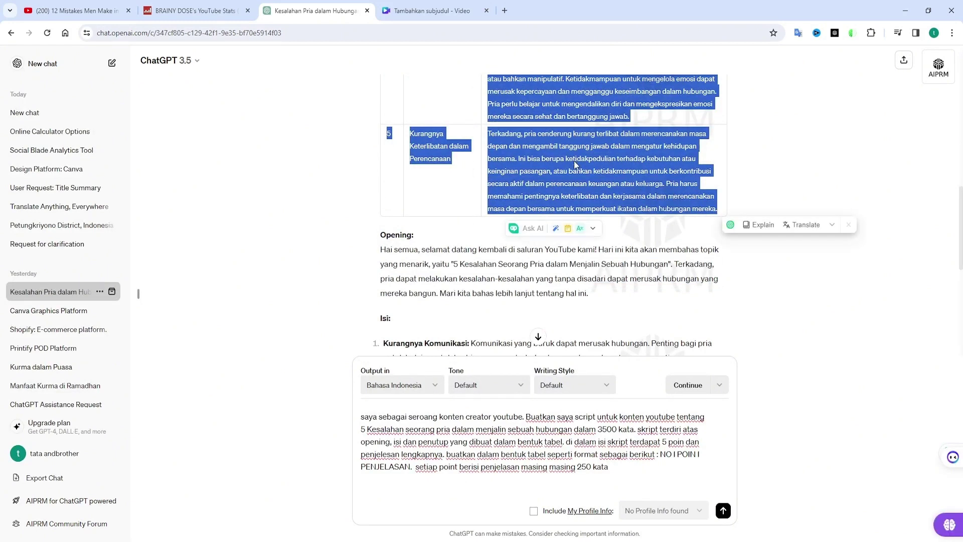
{"action": "left_click", "coordinate": [427, 10]}
{"action": "left_click", "coordinate": [227, 158]}
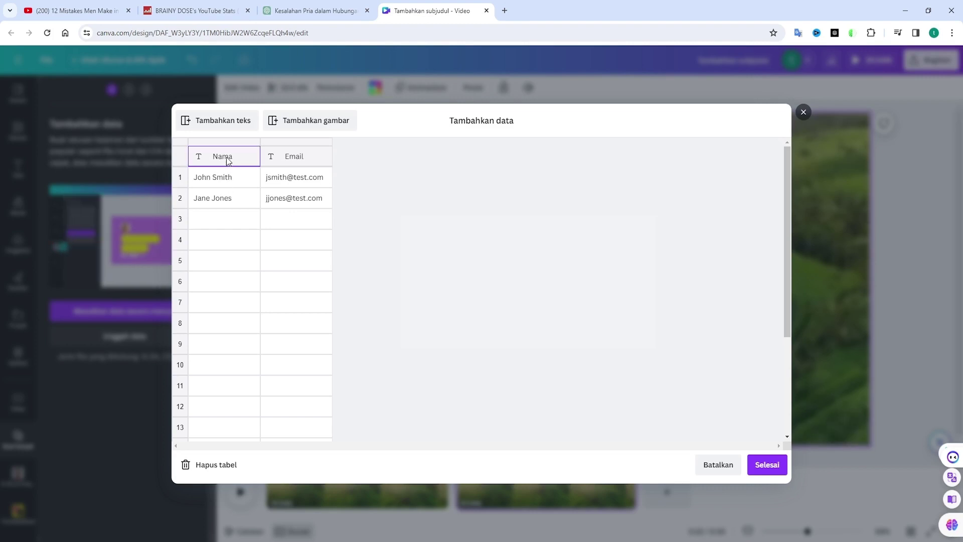
{"action": "right_click", "coordinate": [227, 158]}
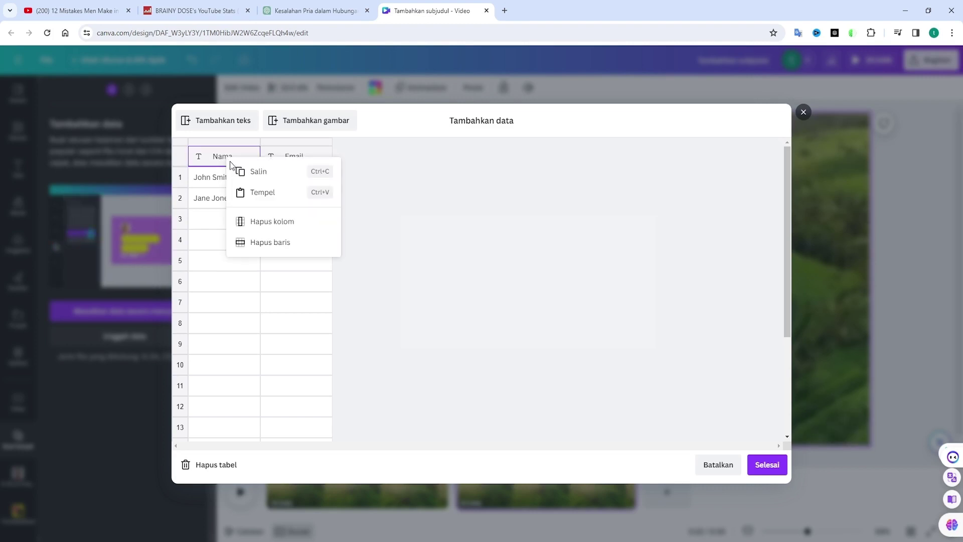
{"action": "left_click", "coordinate": [272, 197]}
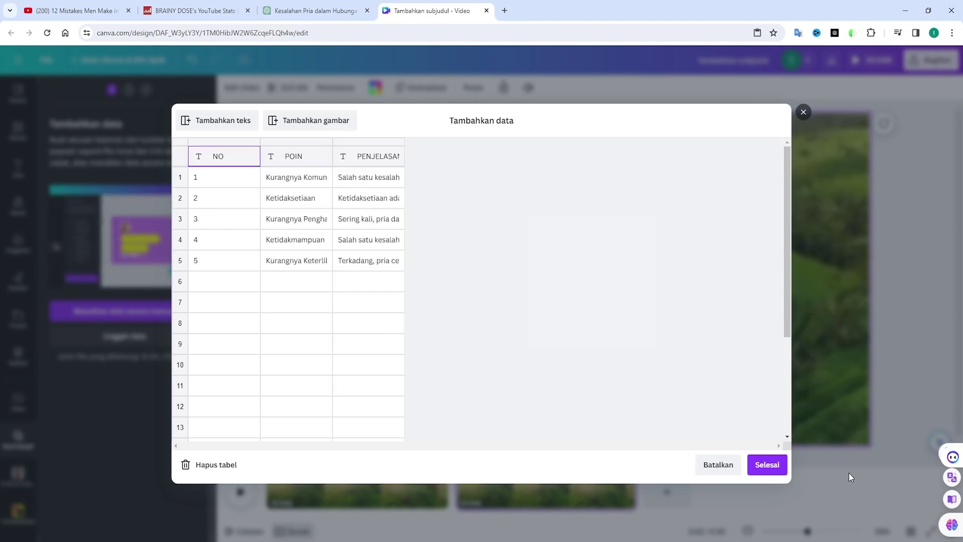
{"action": "left_click", "coordinate": [764, 467]}
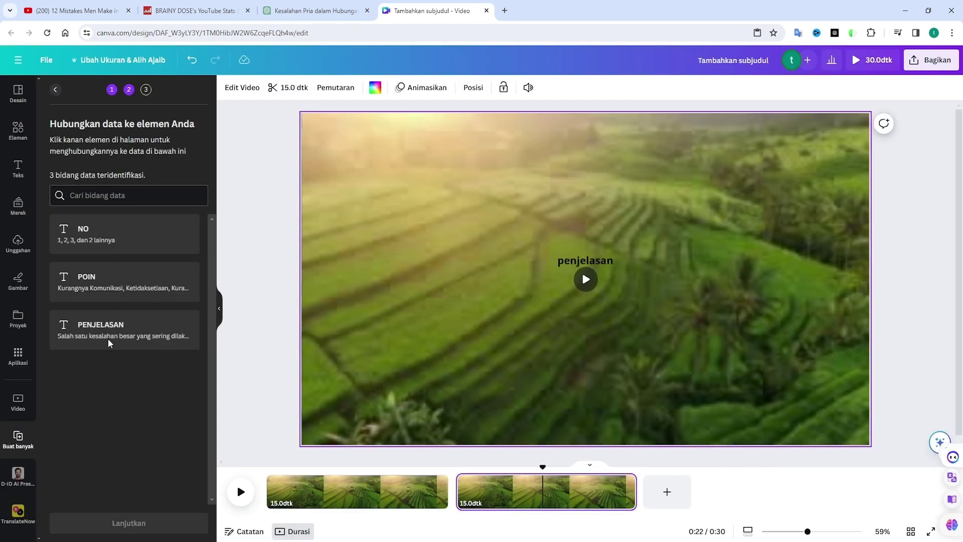
On the first page, connect the "no" text to the NO data field
{"action": "left_click", "coordinate": [398, 494]}
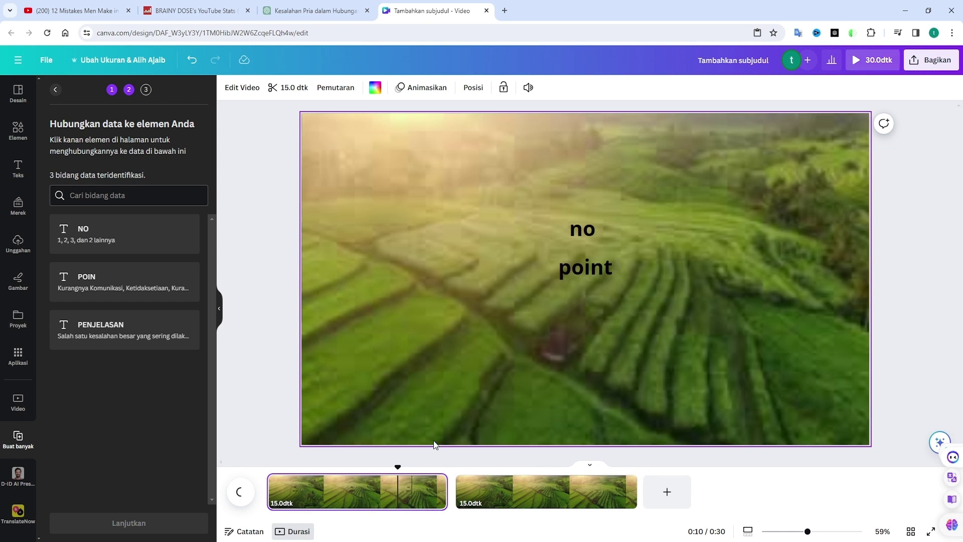
{"action": "left_click", "coordinate": [584, 233]}
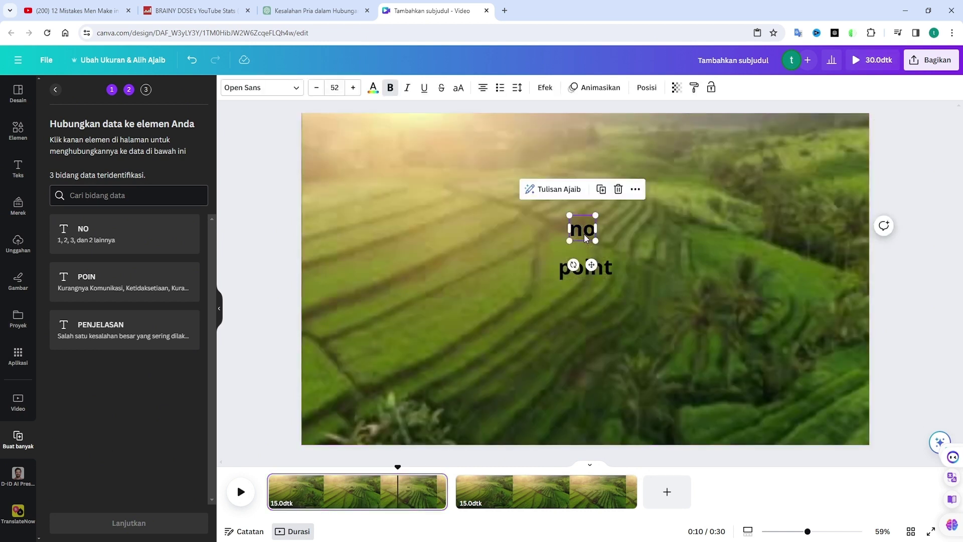
{"action": "left_click", "coordinate": [635, 189]}
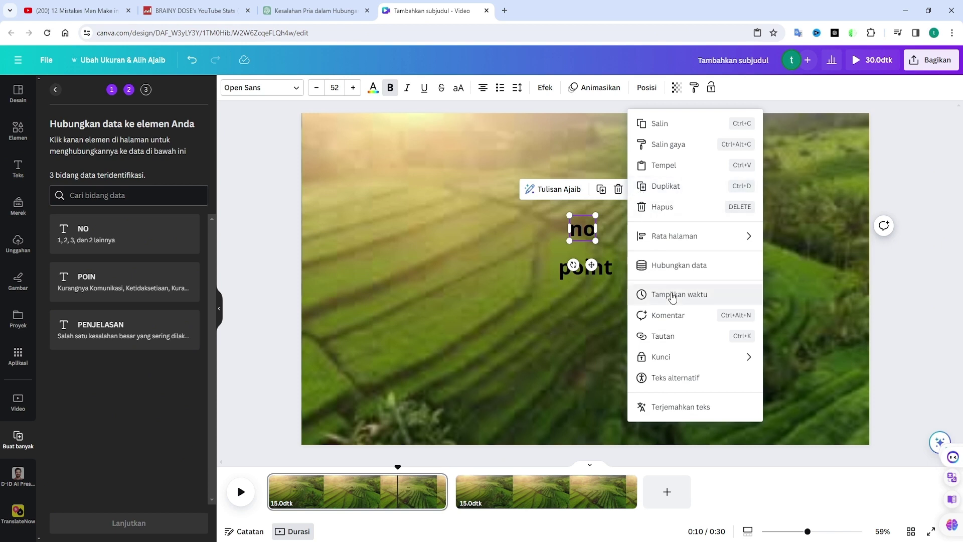
{"action": "left_click", "coordinate": [674, 265]}
{"action": "left_click", "coordinate": [676, 273]}
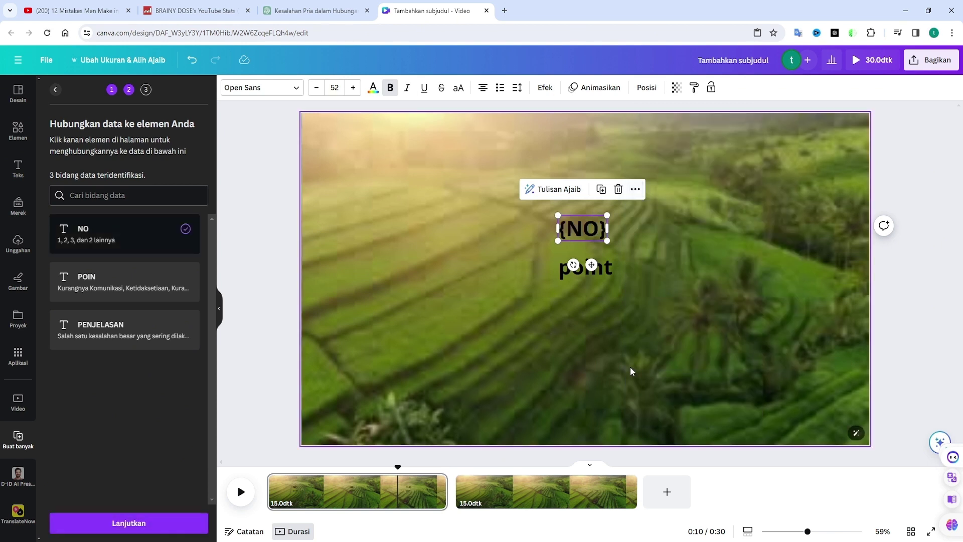
Connect the "point" text on the first page to the POIN data field
{"action": "left_click", "coordinate": [610, 271]}
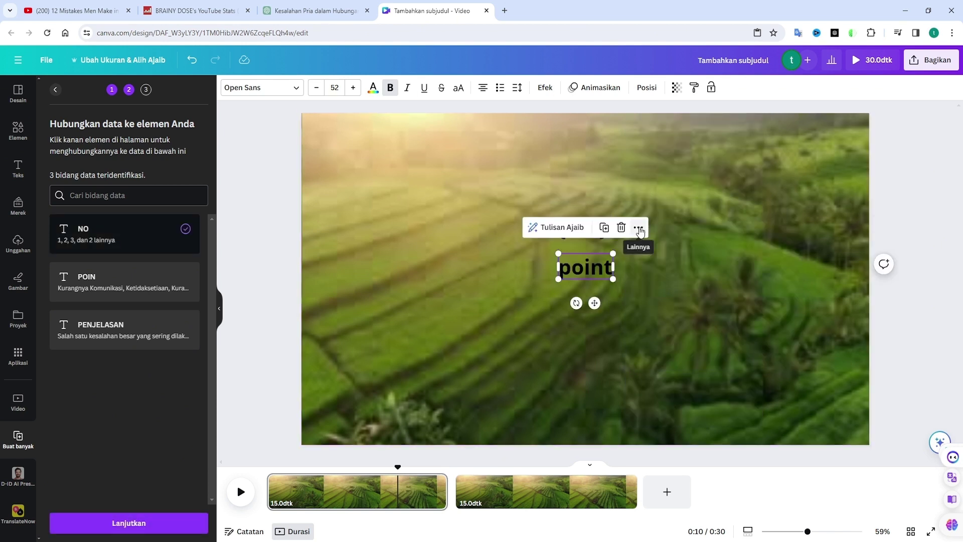
{"action": "left_click", "coordinate": [638, 227]}
{"action": "left_click", "coordinate": [667, 265]}
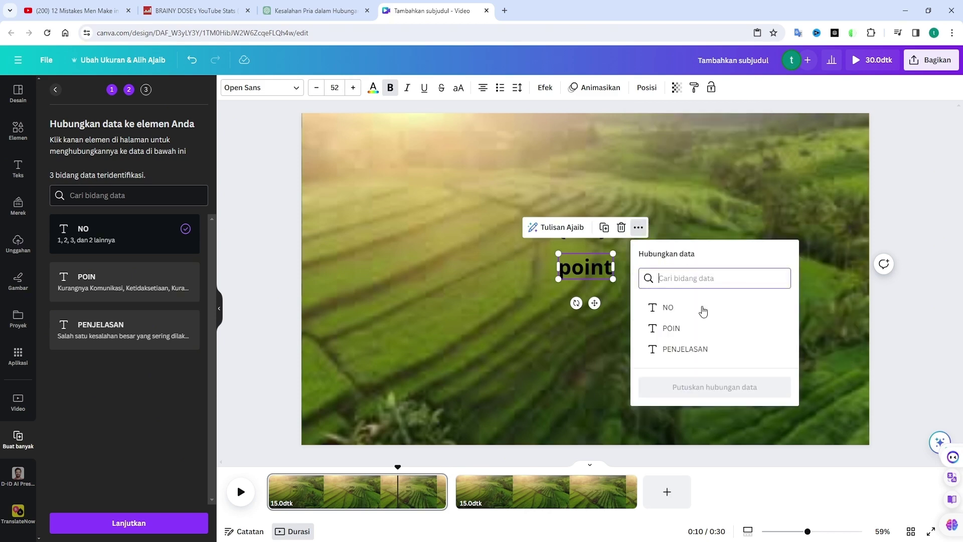
{"action": "left_click", "coordinate": [672, 328]}
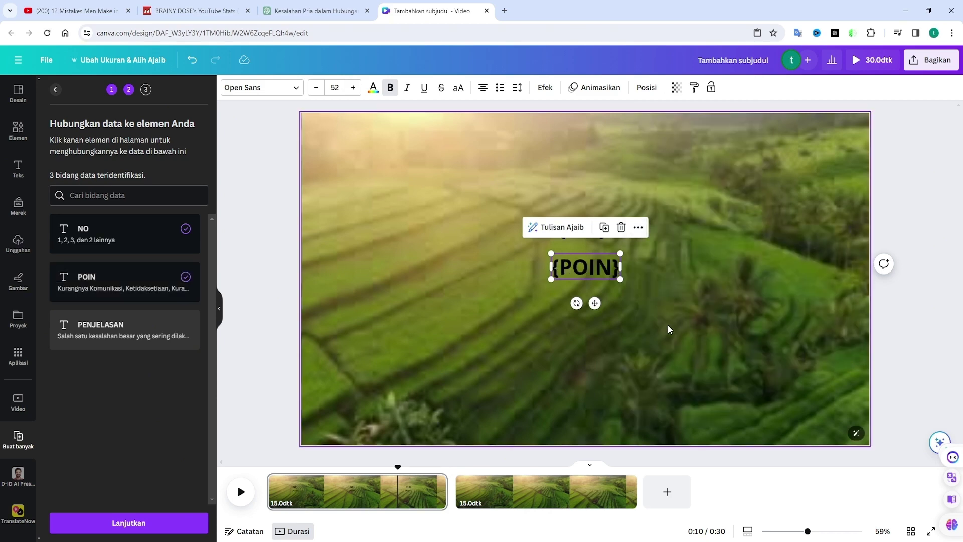
On the second page, connect the "penjelasan" text to the PENJELASAN data field
{"action": "left_click", "coordinate": [505, 504]}
{"action": "left_click", "coordinate": [595, 263]}
{"action": "left_click", "coordinate": [638, 227]}
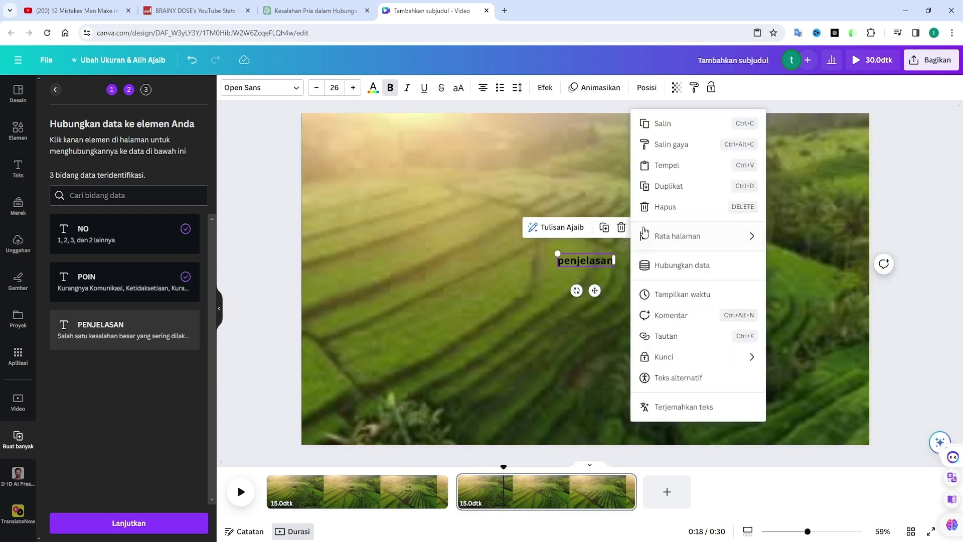
{"action": "left_click", "coordinate": [676, 267]}
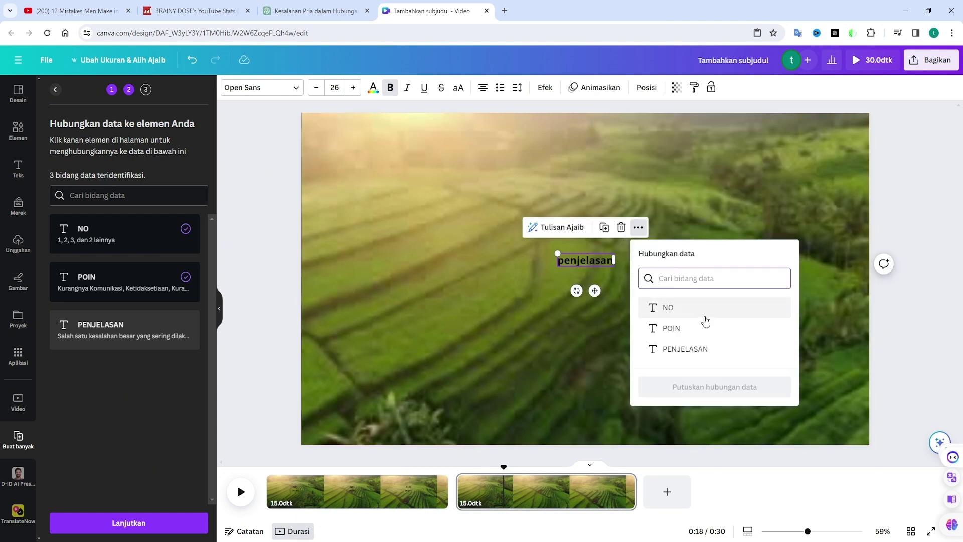
{"action": "left_click", "coordinate": [695, 357]}
{"action": "left_click", "coordinate": [615, 339]}
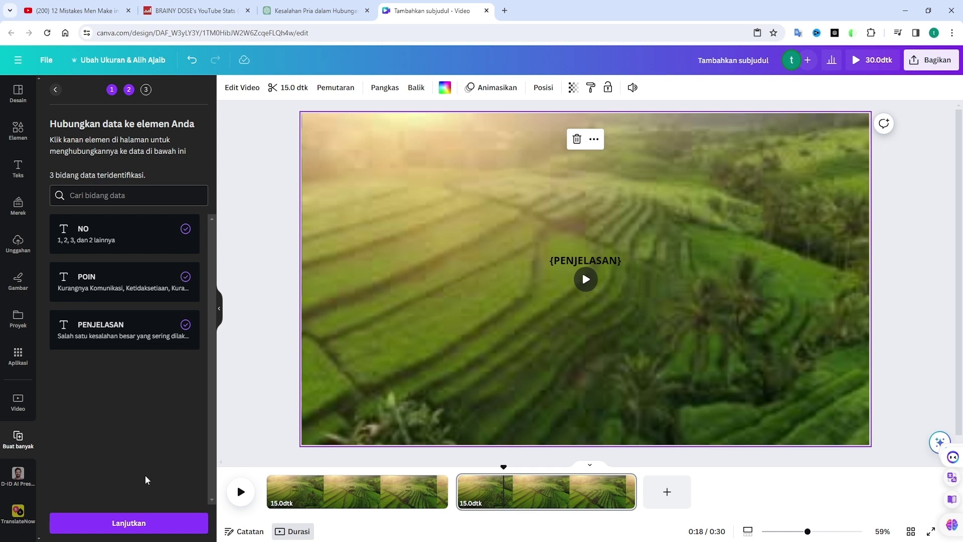
Generate the 5 designs from all selected data rows and look through the generated pages
{"action": "left_click", "coordinate": [136, 522]}
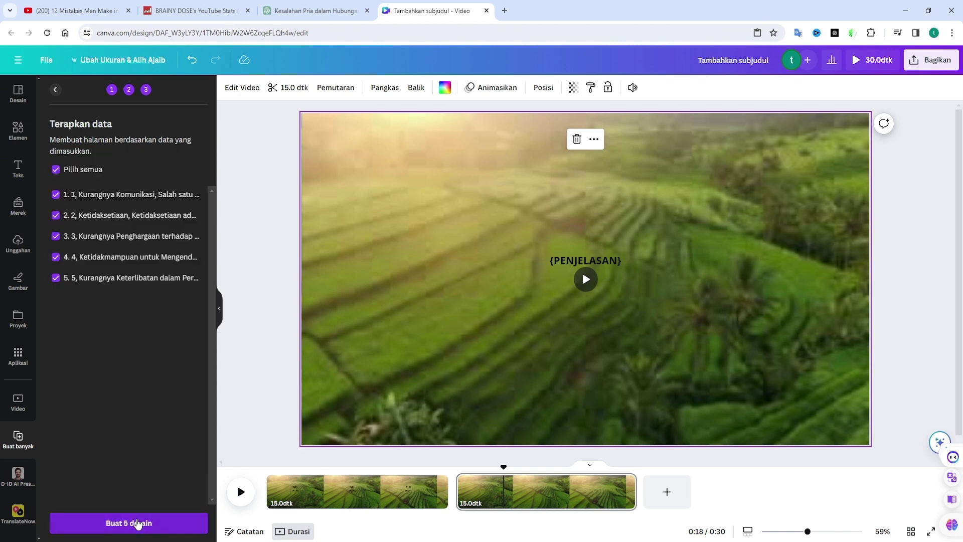
{"action": "left_click", "coordinate": [138, 523]}
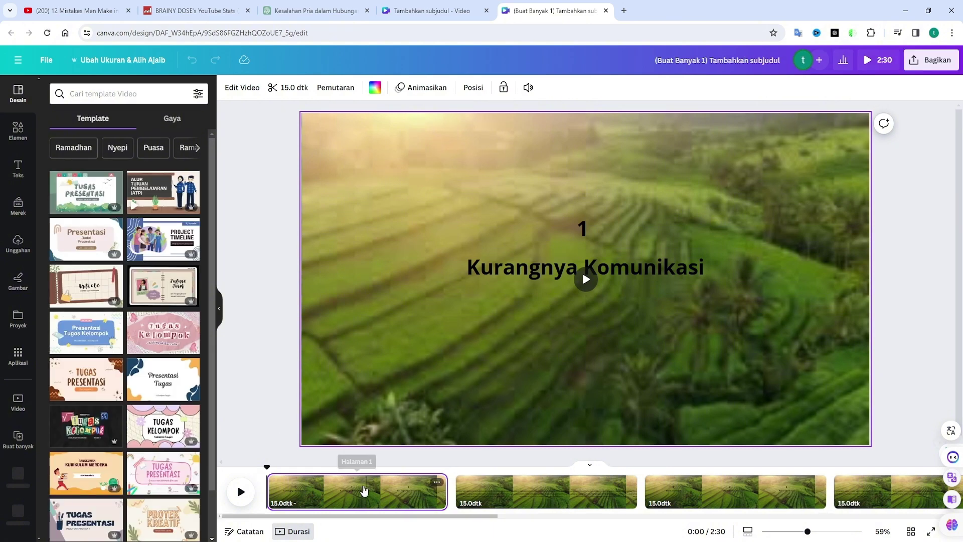
{"action": "left_click", "coordinate": [362, 491]}
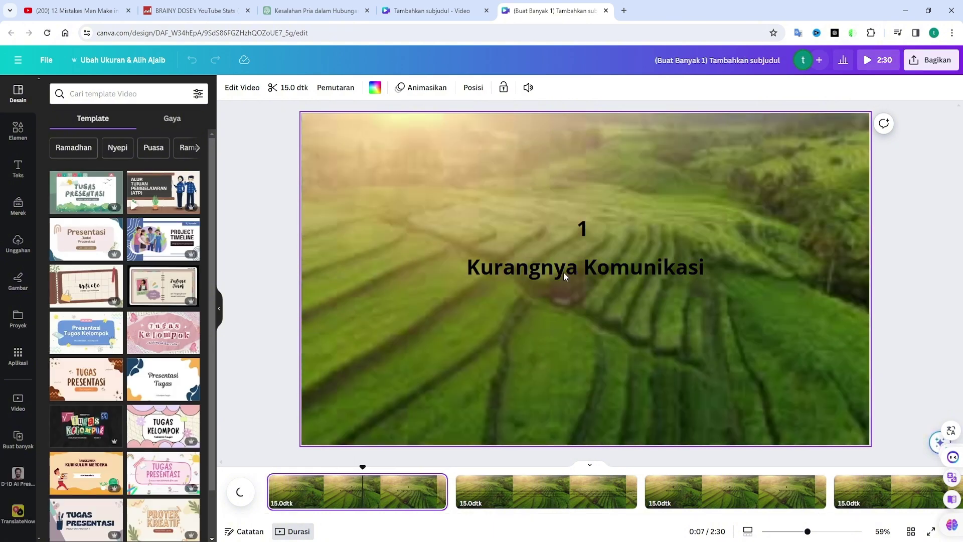
{"action": "left_click", "coordinate": [566, 485]}
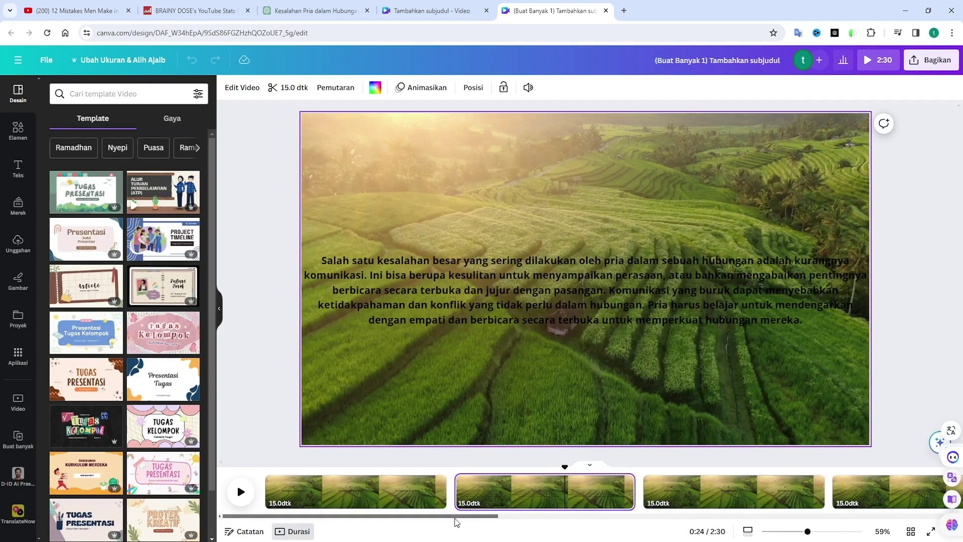
{"action": "left_click_drag", "start_coordinate": [455, 517], "coordinate": [692, 536]}
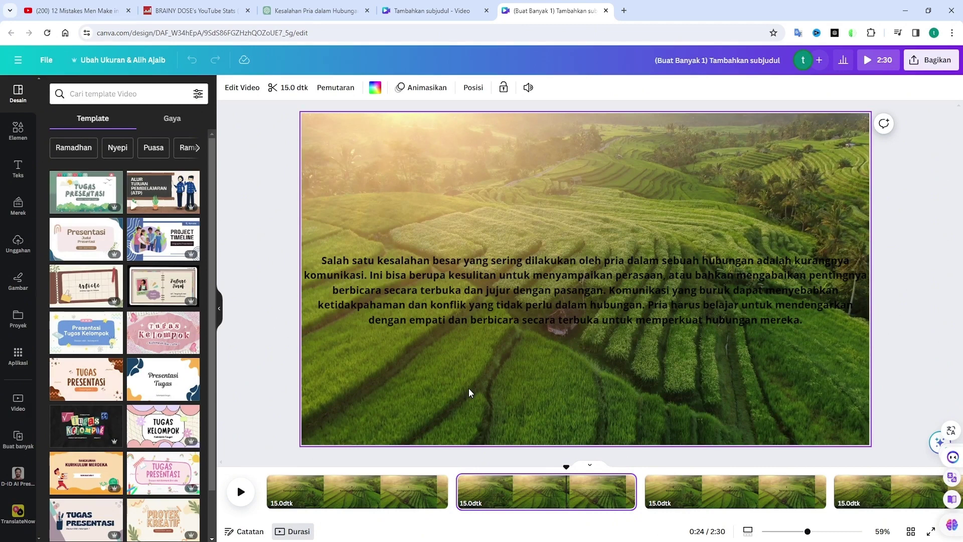
Duplicate the second page, which holds the first point's explanation, and move one copy to the start of the video
{"action": "left_click", "coordinate": [382, 495]}
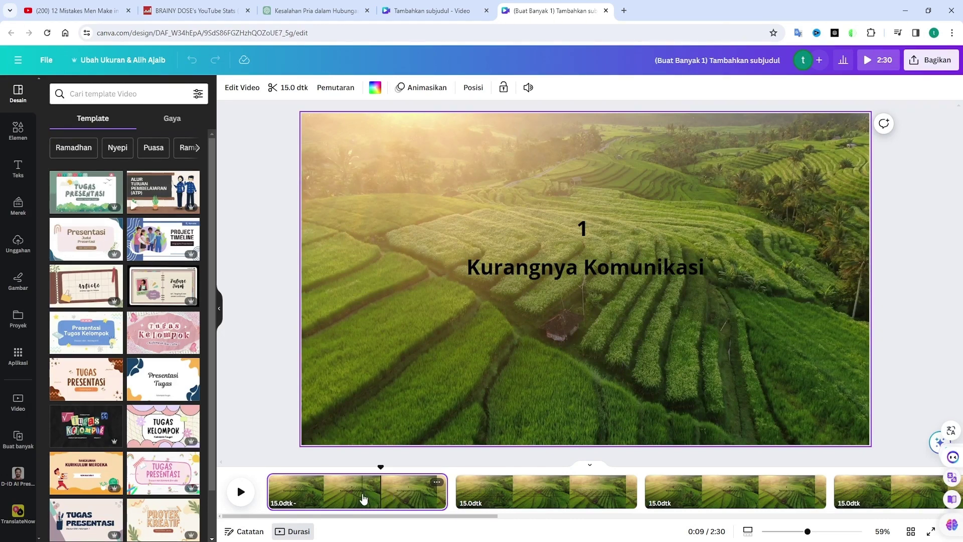
{"action": "left_click", "coordinate": [512, 495]}
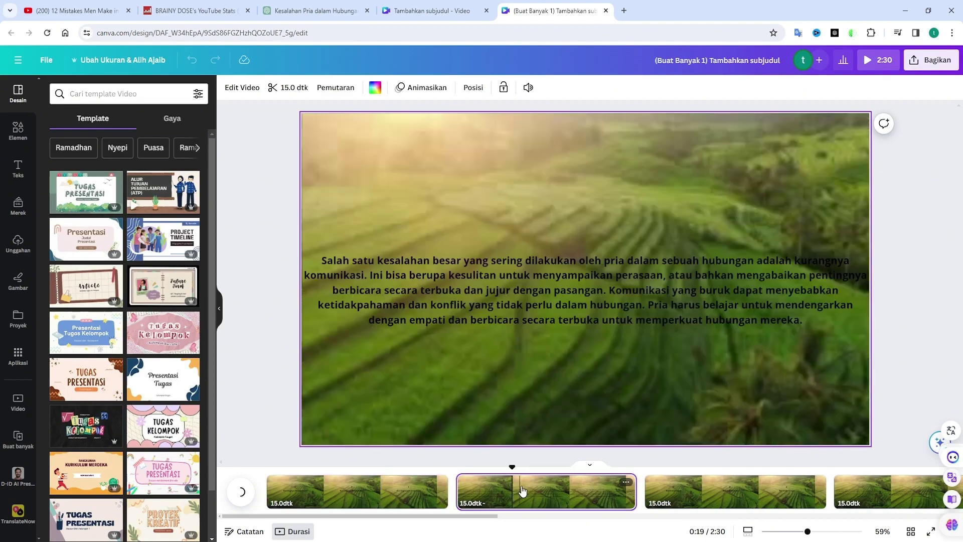
{"action": "left_click", "coordinate": [625, 484]}
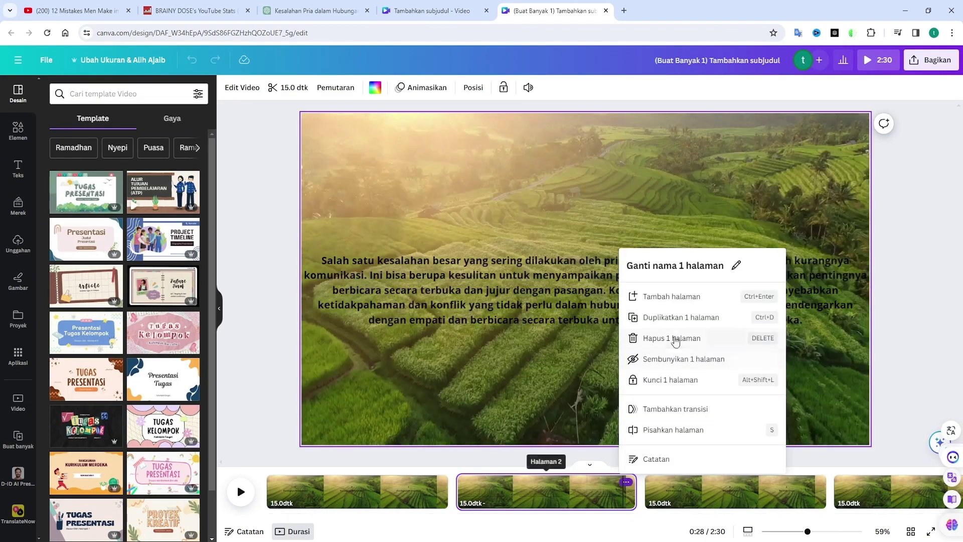
{"action": "left_click", "coordinate": [678, 325]}
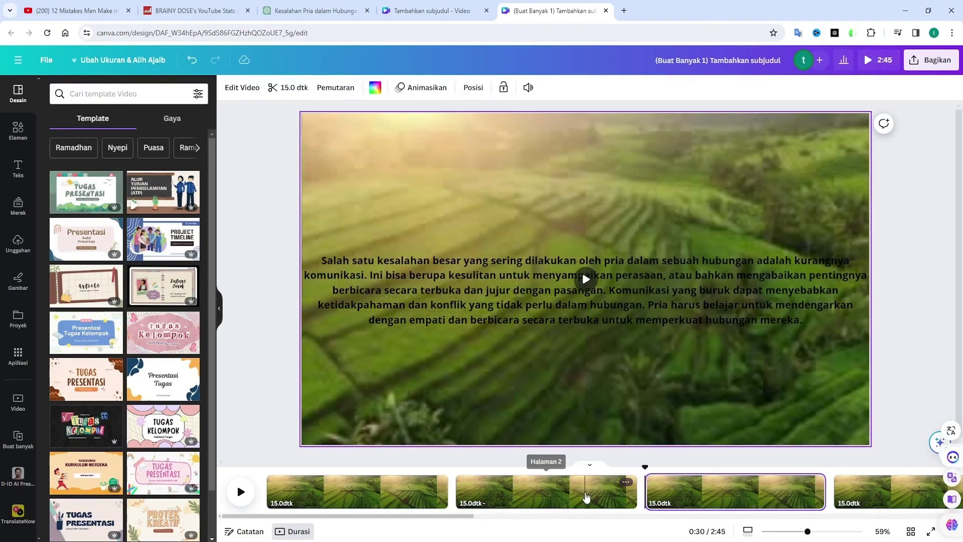
{"action": "left_click_drag", "start_coordinate": [585, 497], "coordinate": [372, 508]}
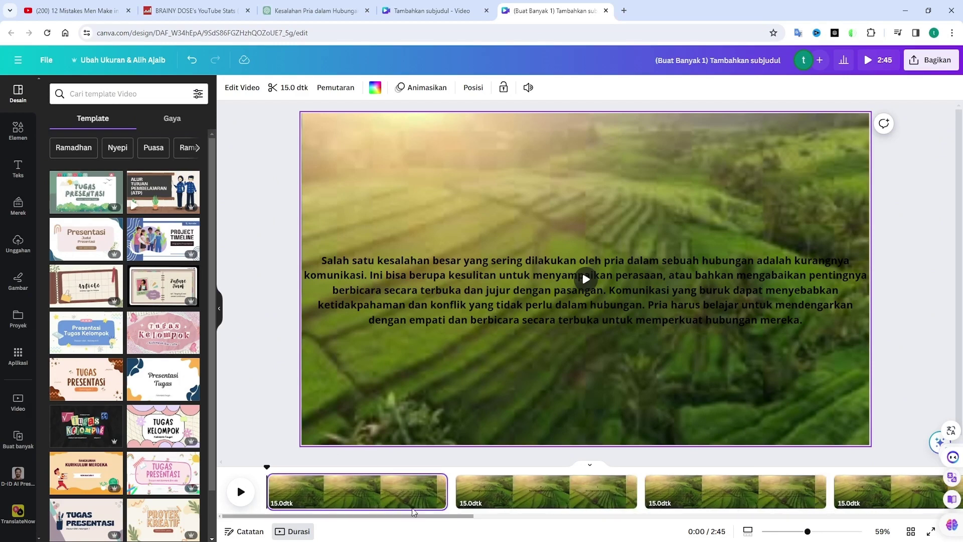
Switch to the ChatGPT script and copy the full Opening paragraph below the table
{"action": "left_click", "coordinate": [582, 261]}
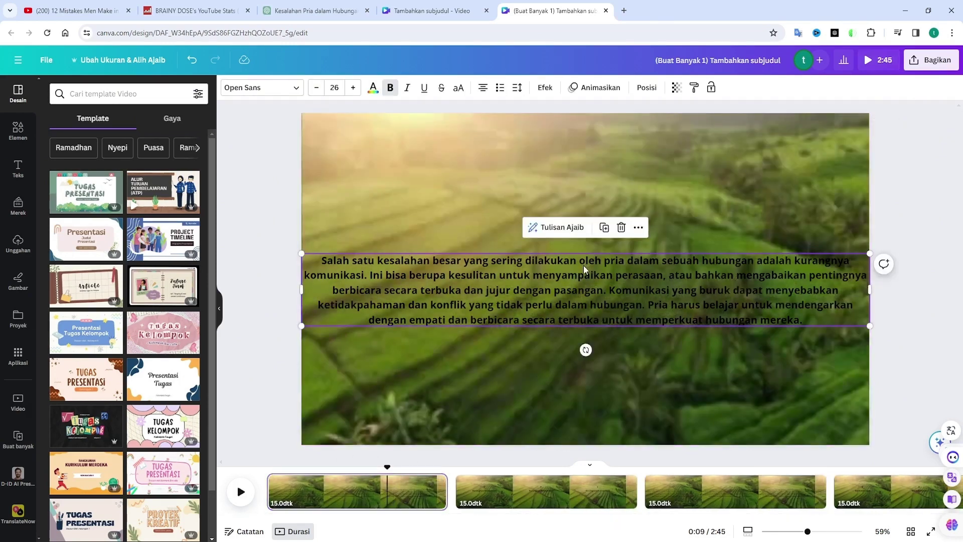
{"action": "left_click", "coordinate": [299, 10]}
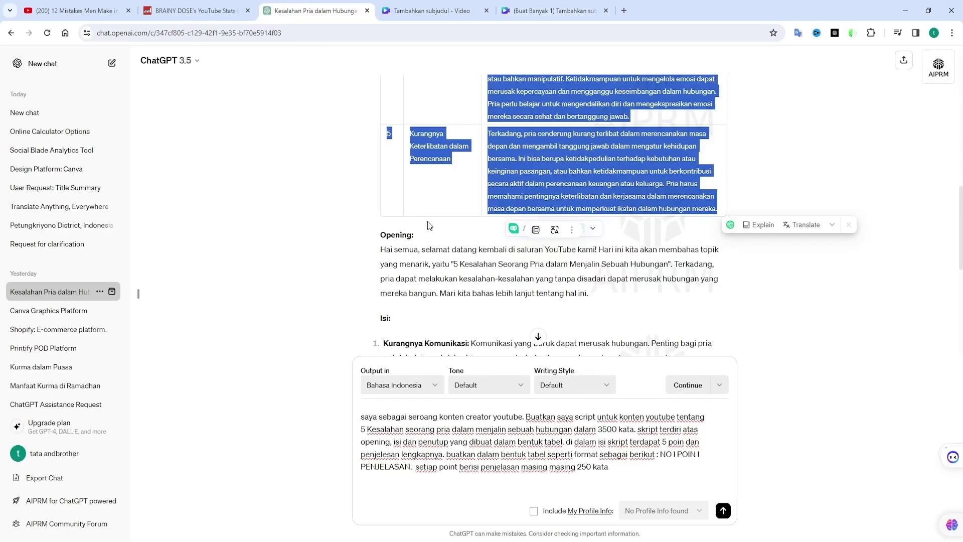
{"action": "scroll", "coordinate": [525, 287], "scroll_direction": "down", "scroll_amount": 2}
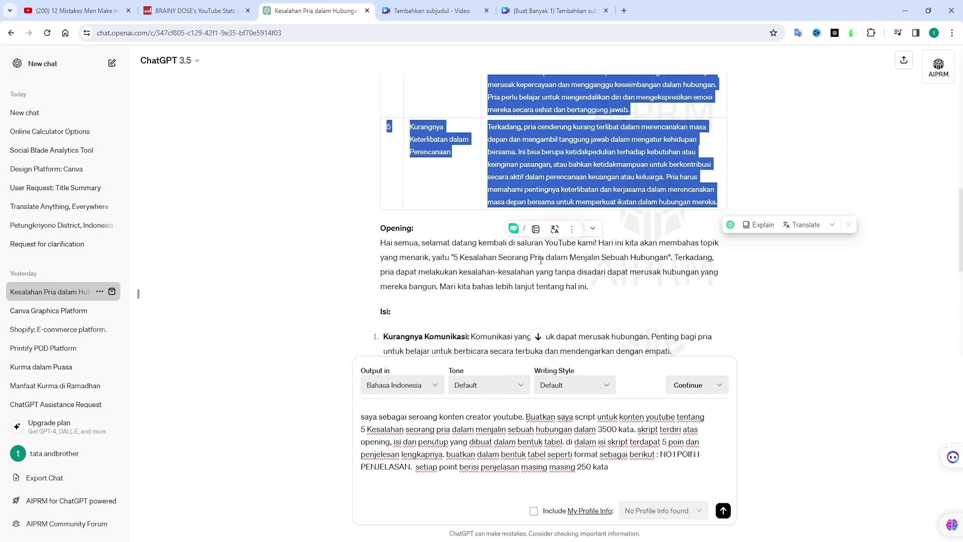
{"action": "left_click_drag", "start_coordinate": [381, 146], "coordinate": [614, 187]}
{"action": "key", "text": "ctrl+c"}
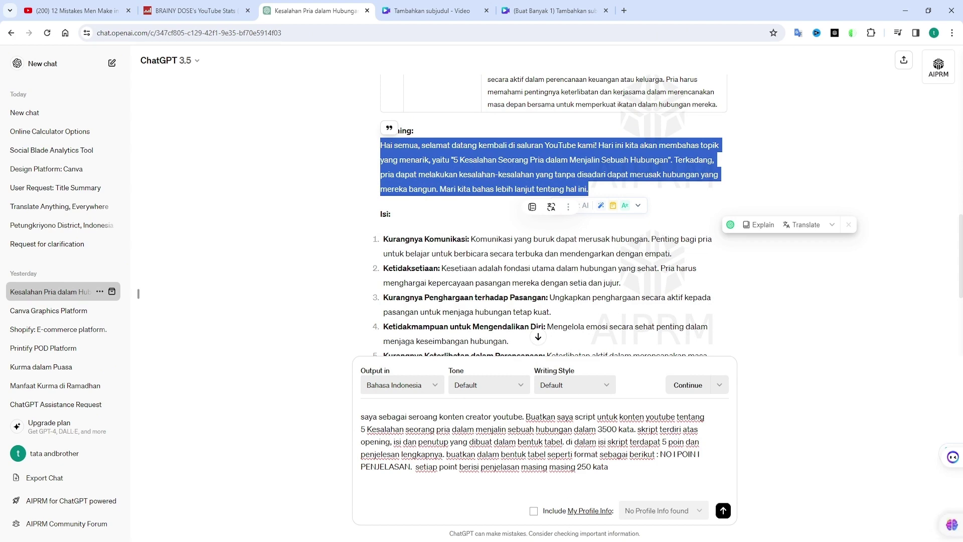
Switch back to the Canva video and replace the first page's explanation text with the copied opening paragraph
{"action": "left_click", "coordinate": [551, 11]}
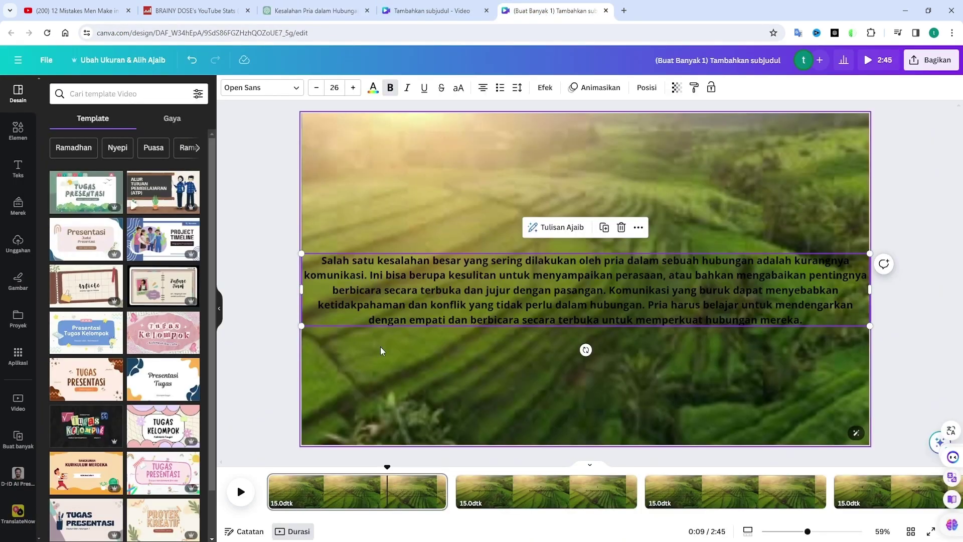
{"action": "key", "text": "ctrl+a"}
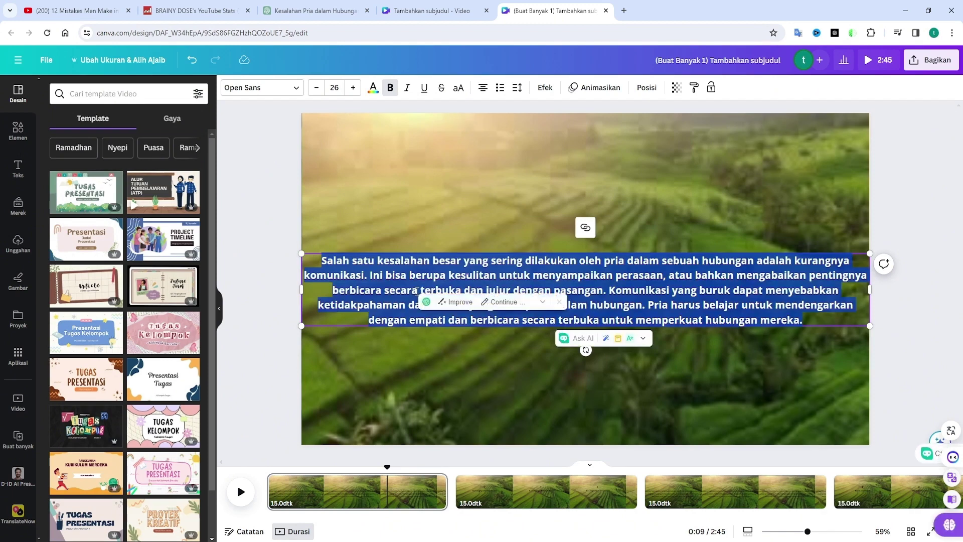
{"action": "key", "text": "ctrl+v"}
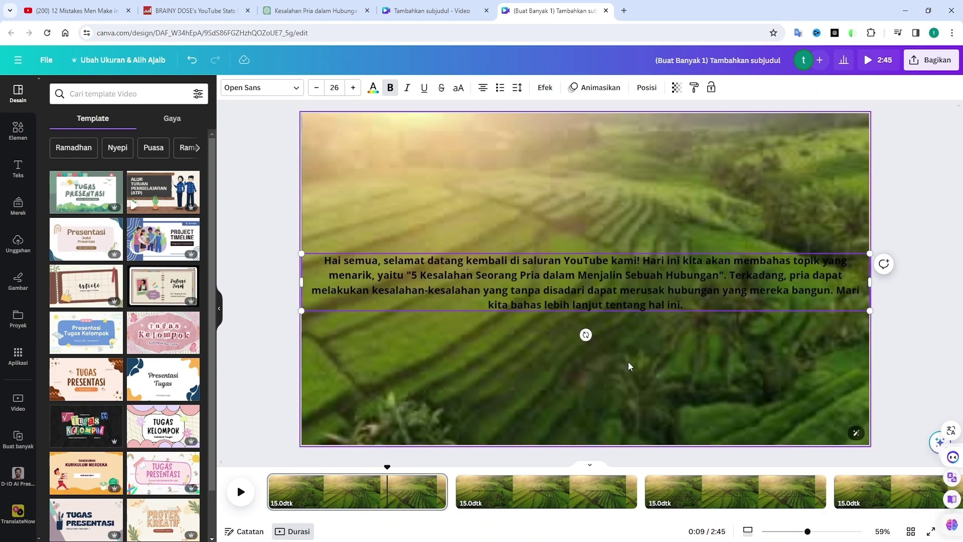
{"action": "left_click", "coordinate": [720, 351]}
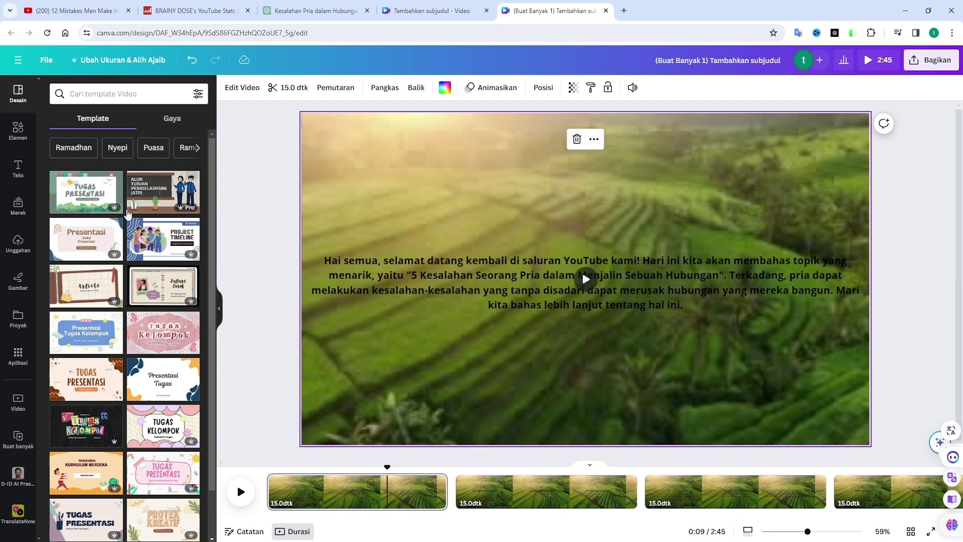
Start a self-recording from the uploads and check the microphone choices, keeping the default Fantech Leviosa microphone
{"action": "left_click", "coordinate": [26, 250]}
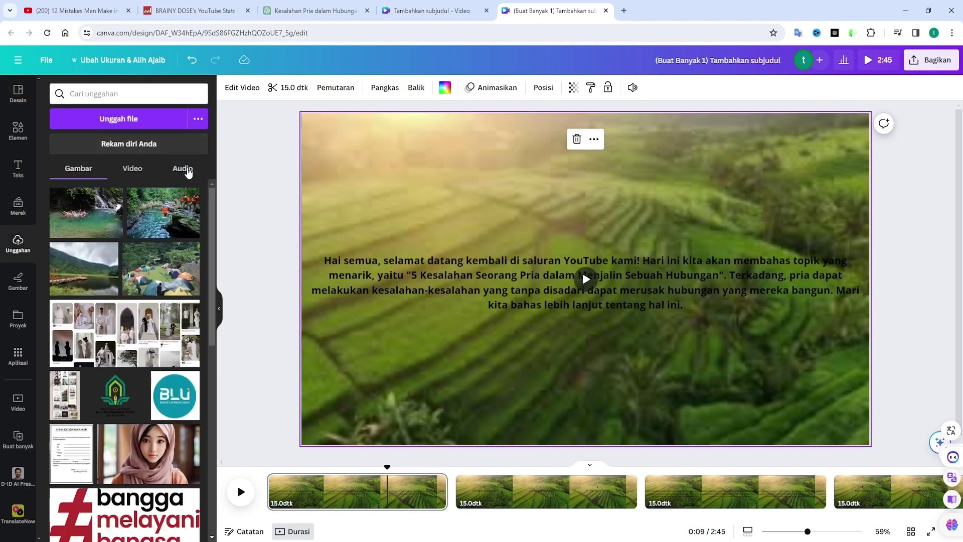
{"action": "left_click", "coordinate": [182, 169]}
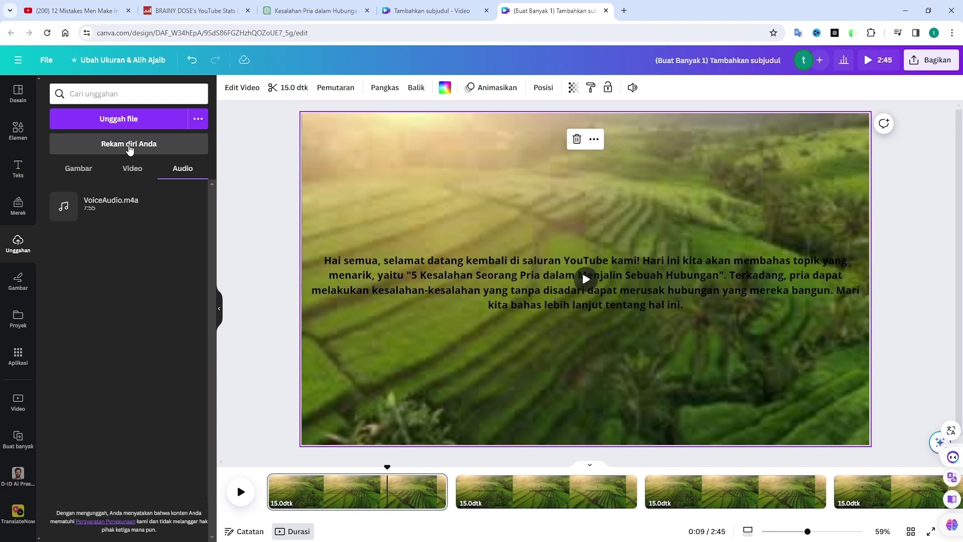
{"action": "left_click", "coordinate": [130, 147]}
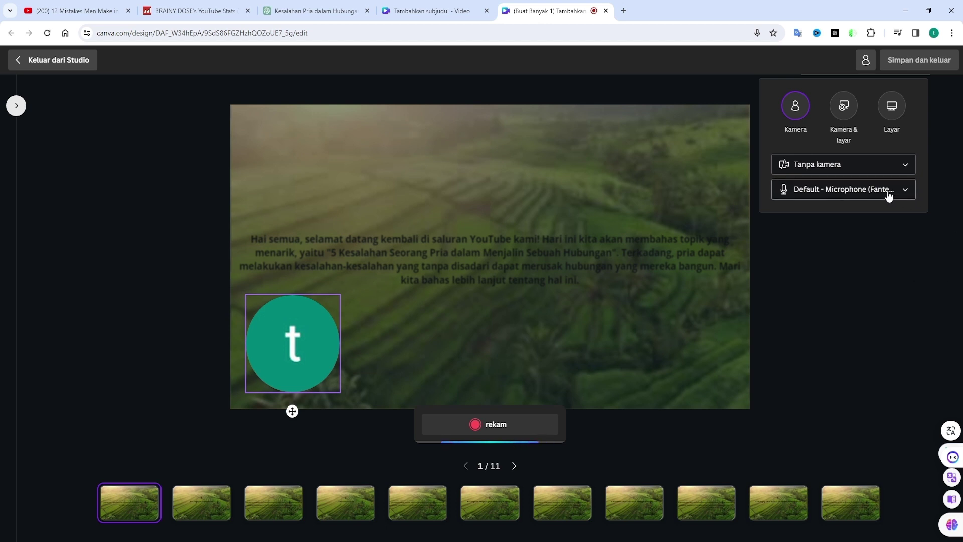
{"action": "left_click", "coordinate": [829, 197]}
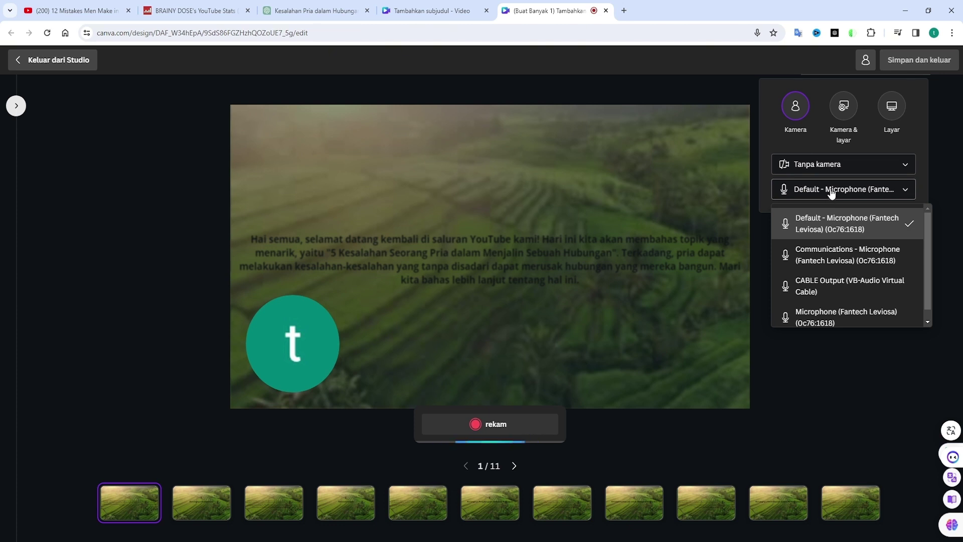
{"action": "left_click", "coordinate": [829, 195]}
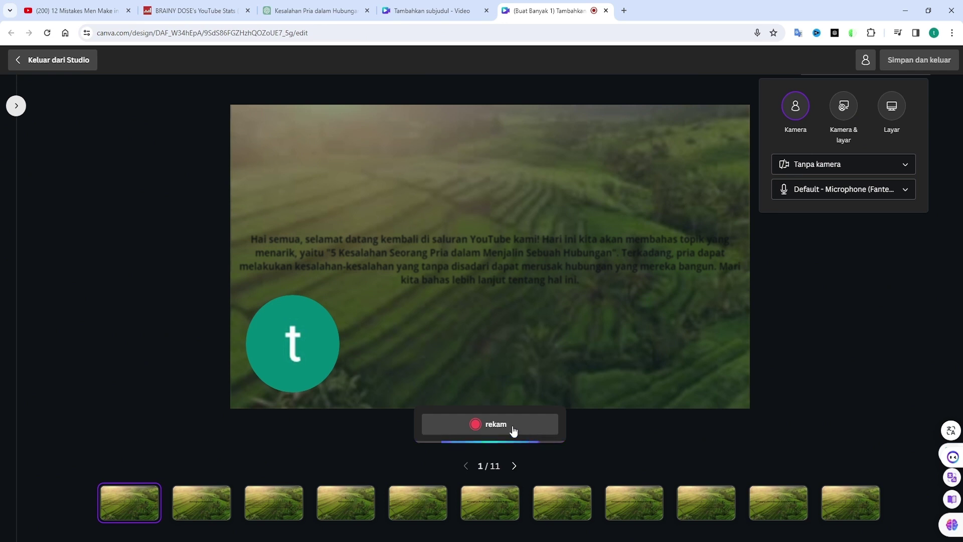
Record a voice-over of about 23 seconds on the first page, finish it, and save it to the design
{"action": "left_click", "coordinate": [488, 425]}
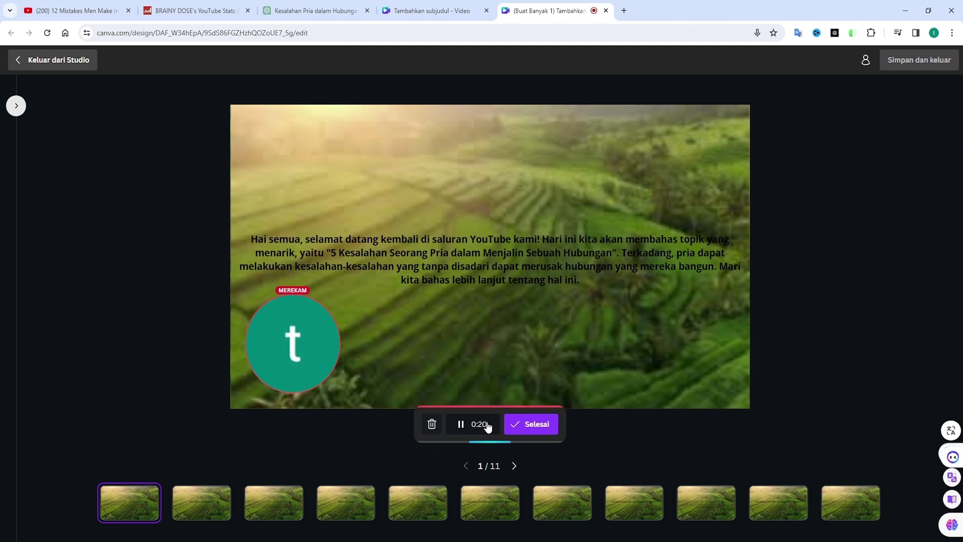
{"action": "left_click", "coordinate": [526, 424]}
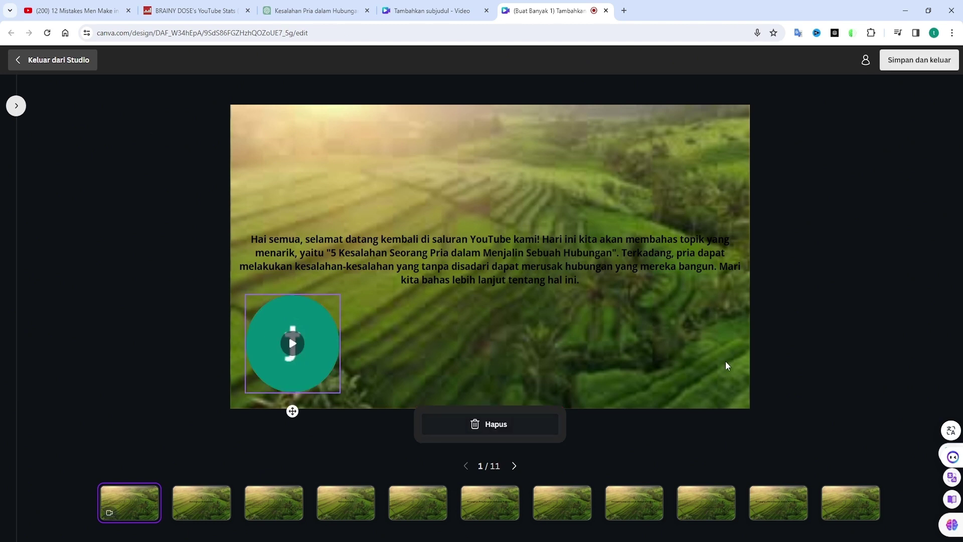
{"action": "left_click", "coordinate": [907, 61]}
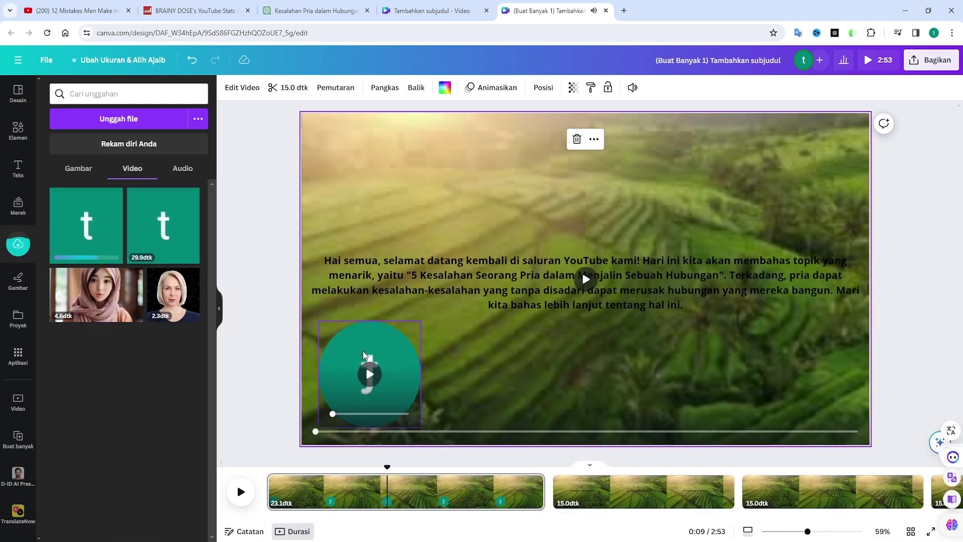
Shrink the round recording clip on the first page to about 111 pixels, keeping it near the page's lower-left corner
{"action": "left_click", "coordinate": [395, 346]}
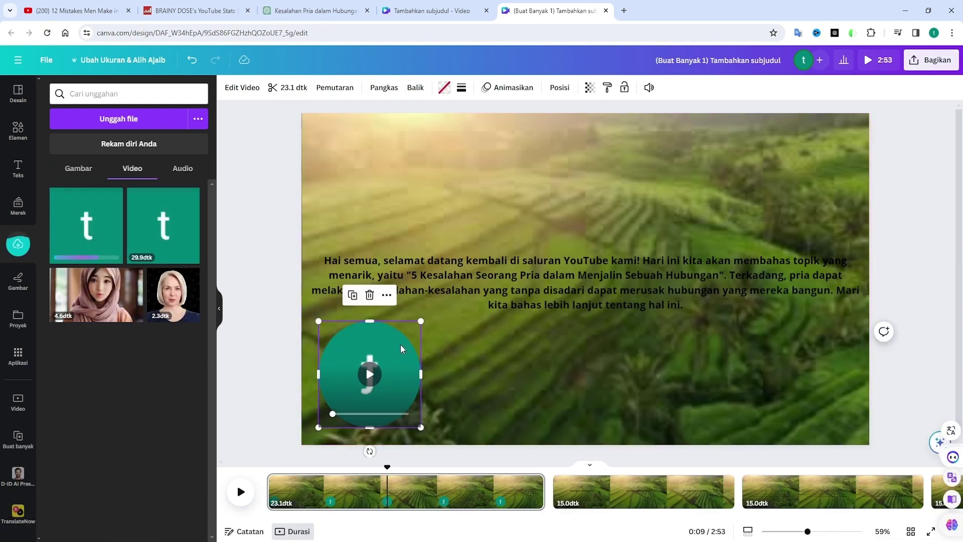
{"action": "left_click_drag", "start_coordinate": [426, 320], "coordinate": [352, 400]}
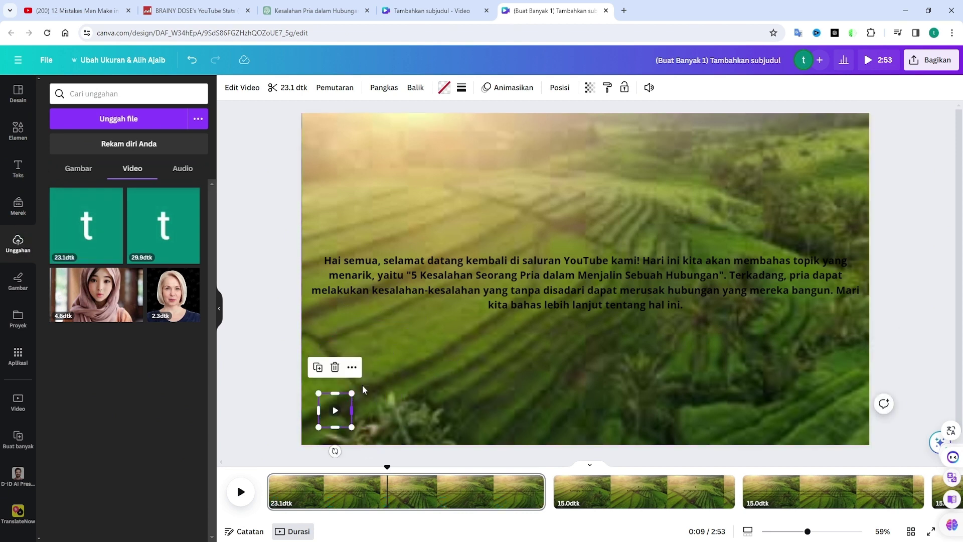
{"action": "left_click", "coordinate": [555, 90]}
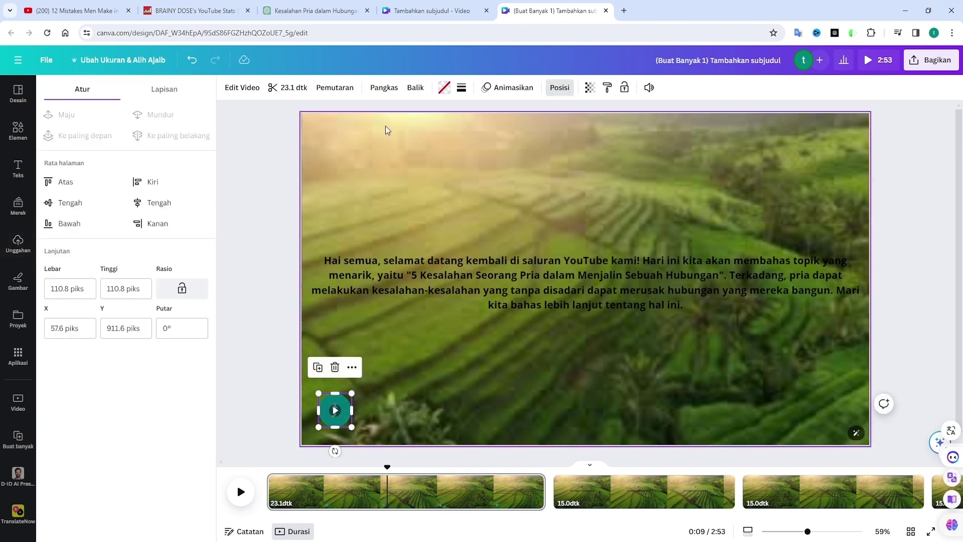
{"action": "left_click", "coordinate": [531, 157]}
Set the recording clip's transparency to 0 to hide it on the first page
{"action": "left_click", "coordinate": [341, 413]}
{"action": "left_click", "coordinate": [590, 88]}
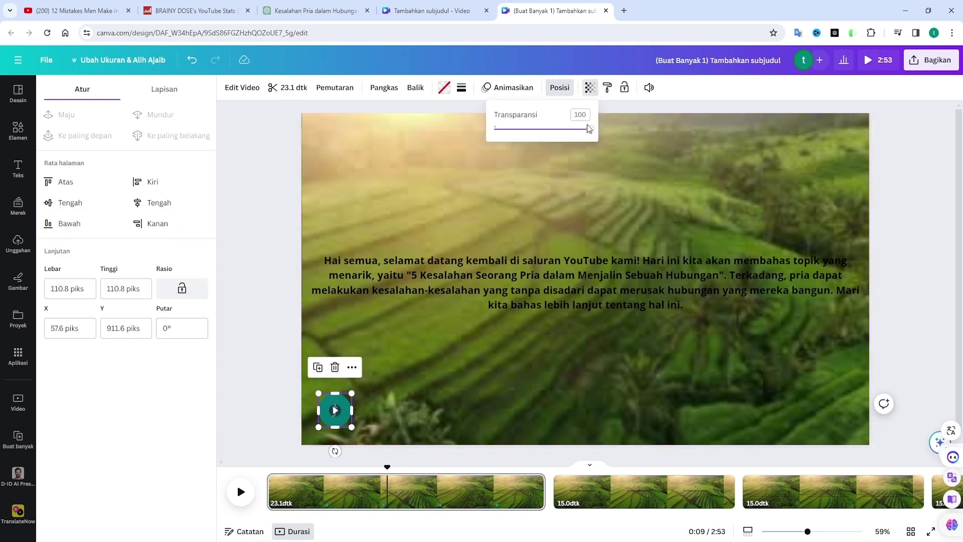
{"action": "left_click_drag", "start_coordinate": [511, 134], "coordinate": [492, 130]}
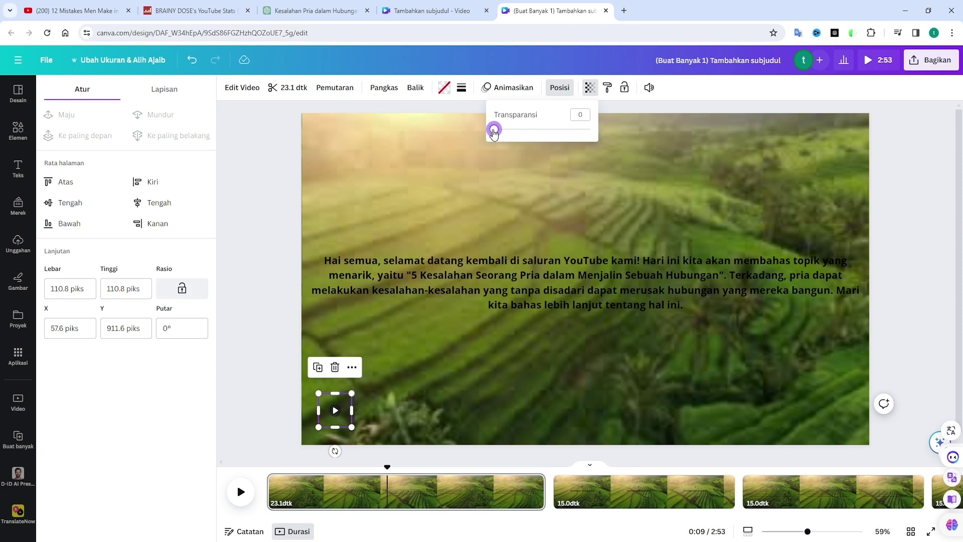
{"action": "left_click", "coordinate": [414, 383]}
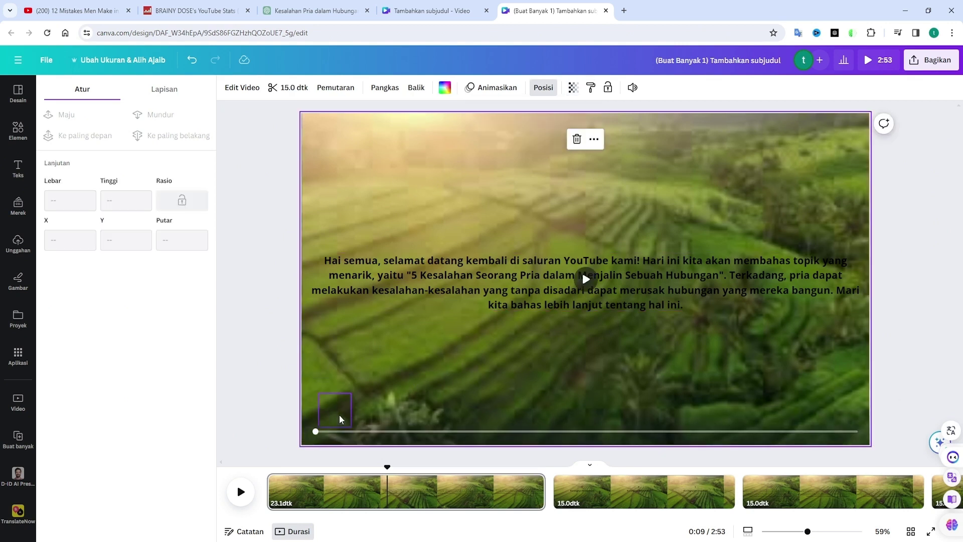
Set the recording clip's transparency to 99 on the first page
{"action": "left_click", "coordinate": [325, 421]}
{"action": "left_click", "coordinate": [590, 88]}
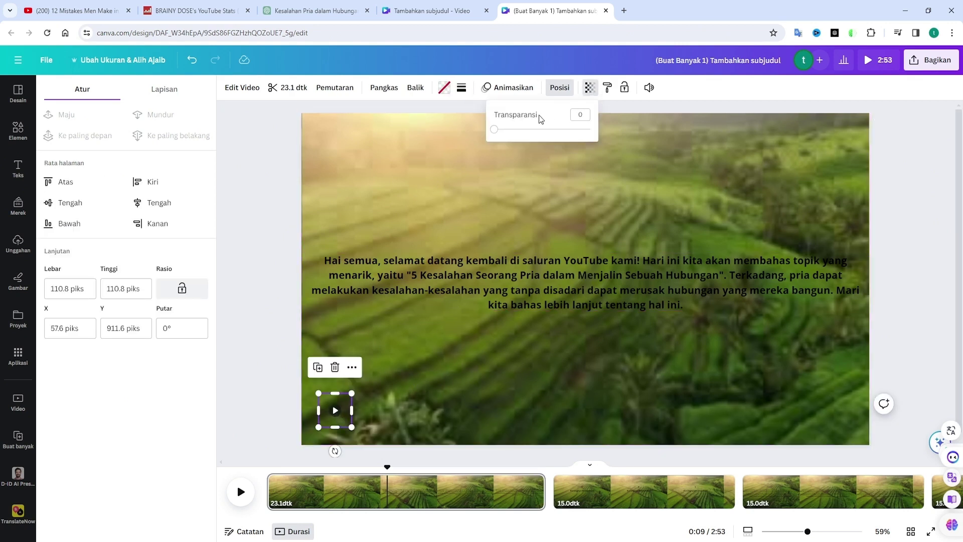
{"action": "left_click_drag", "start_coordinate": [494, 129], "coordinate": [589, 129]}
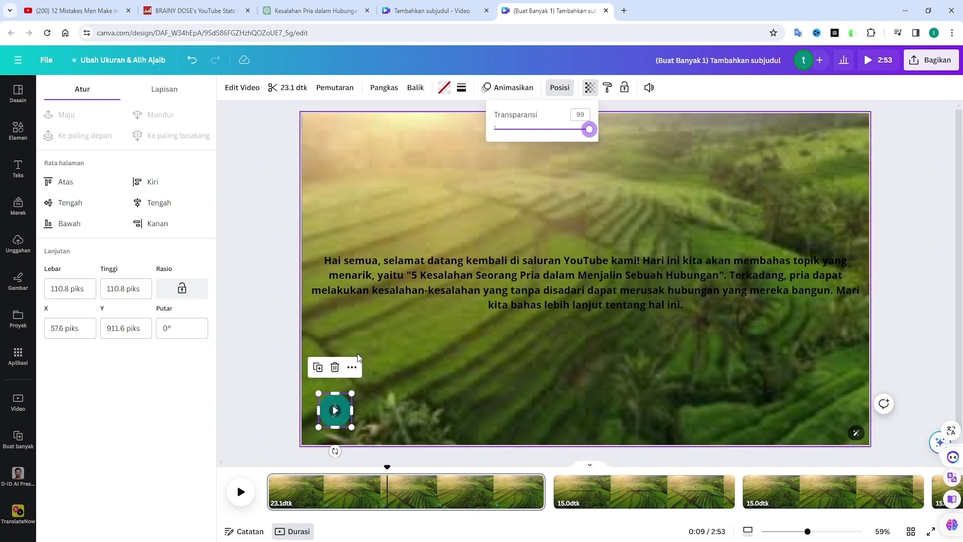
Play back the recording clip on the first page and look through the first three pages in the timeline
{"action": "left_click", "coordinate": [368, 414]}
{"action": "left_click", "coordinate": [342, 409]}
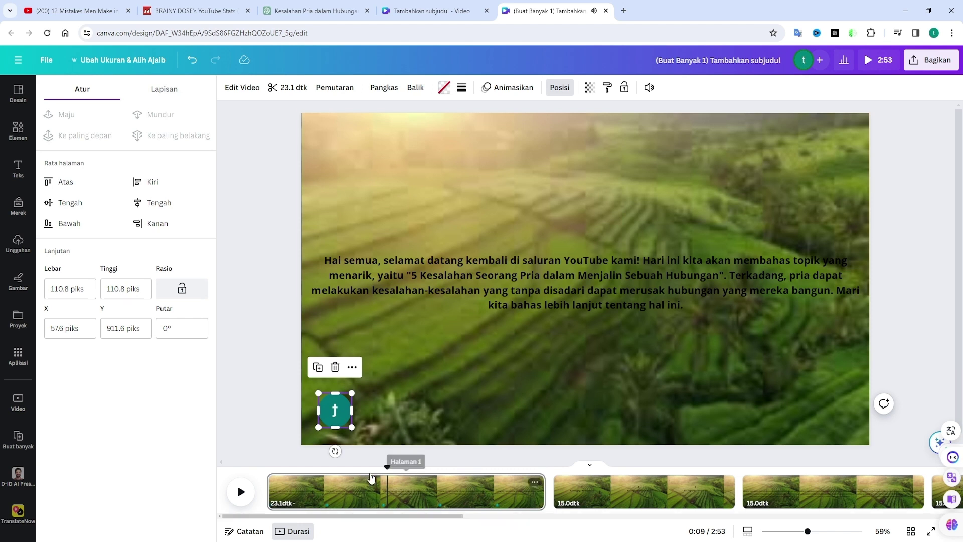
{"action": "left_click", "coordinate": [336, 411]}
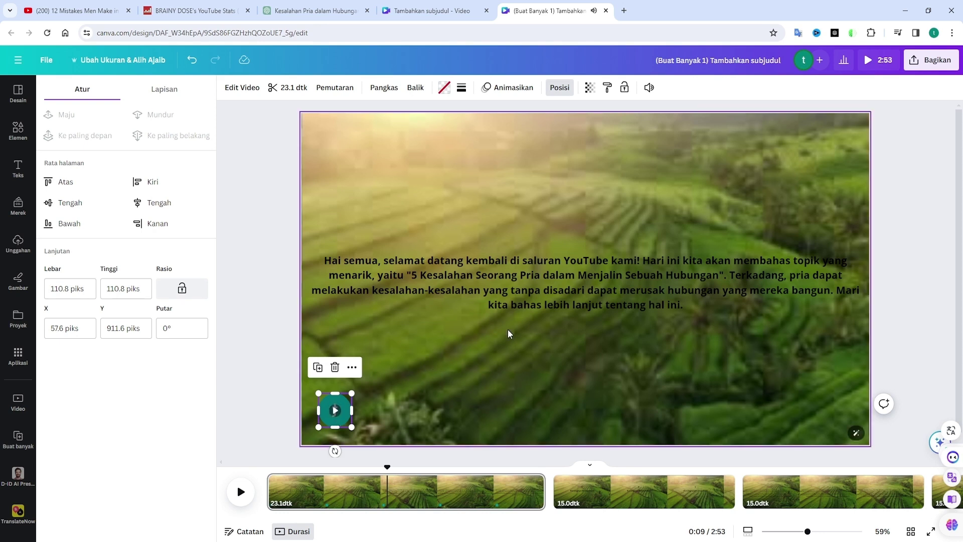
{"action": "left_click", "coordinate": [598, 502]}
{"action": "left_click", "coordinate": [781, 498]}
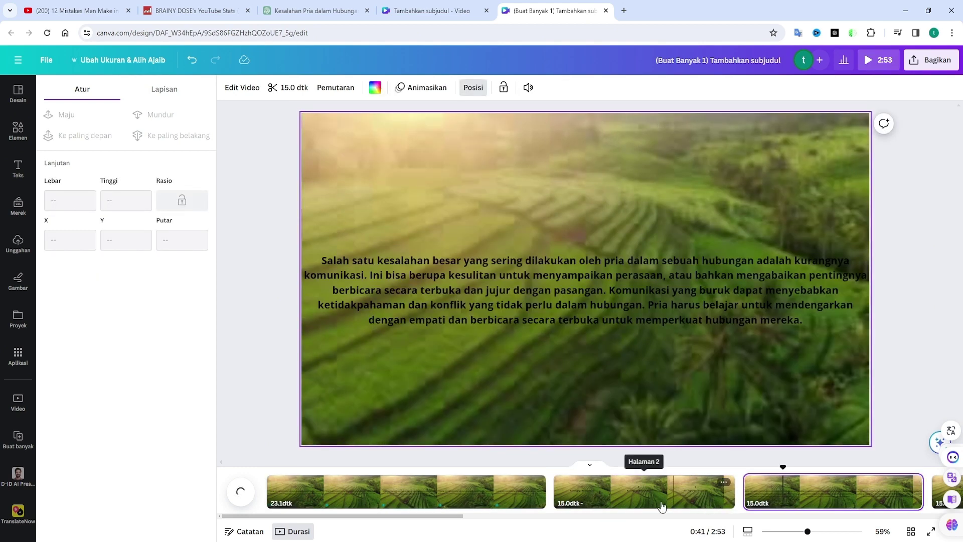
{"action": "left_click", "coordinate": [486, 494]}
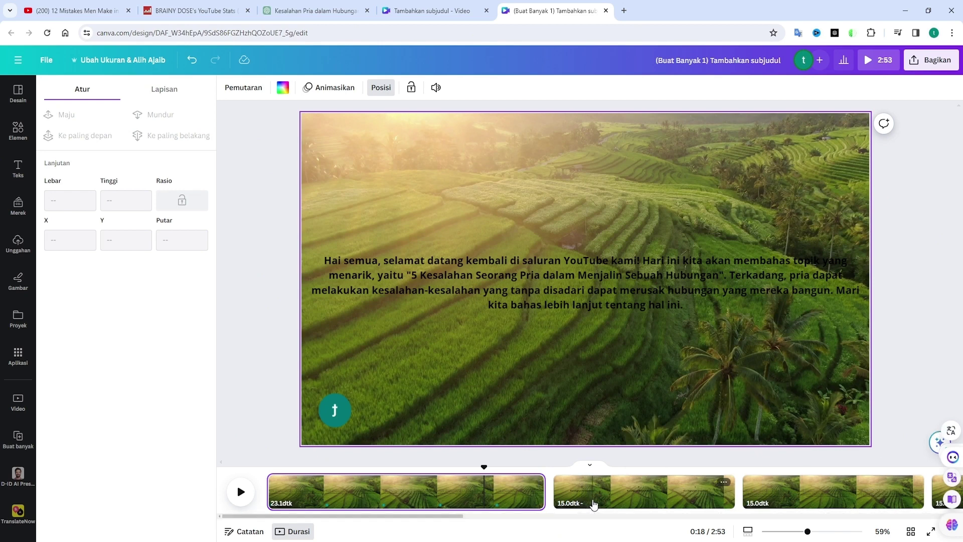
For the "Kurangnya Komunikasi" page, search the elements for "komunikasi hubungan" and limit the results to videos
{"action": "left_click", "coordinate": [592, 499]}
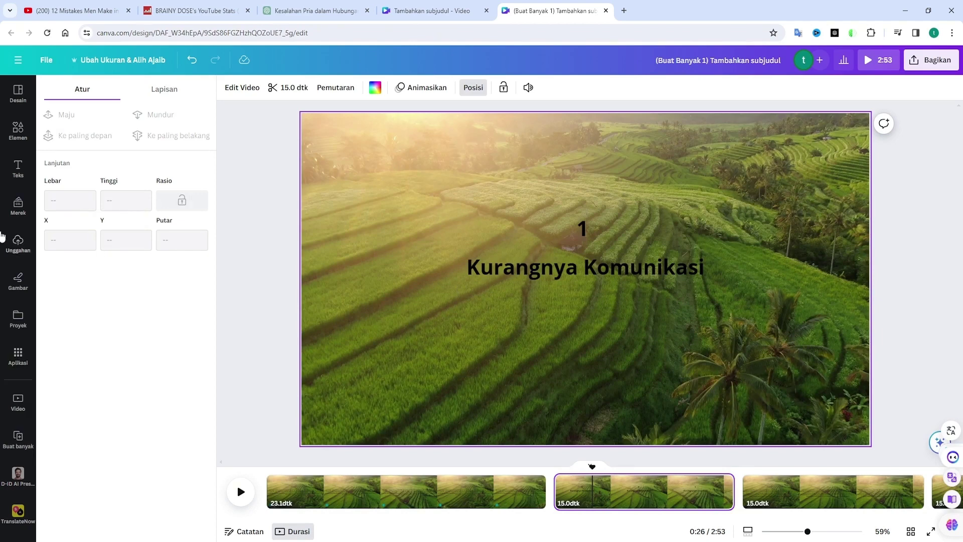
{"action": "left_click", "coordinate": [18, 130]}
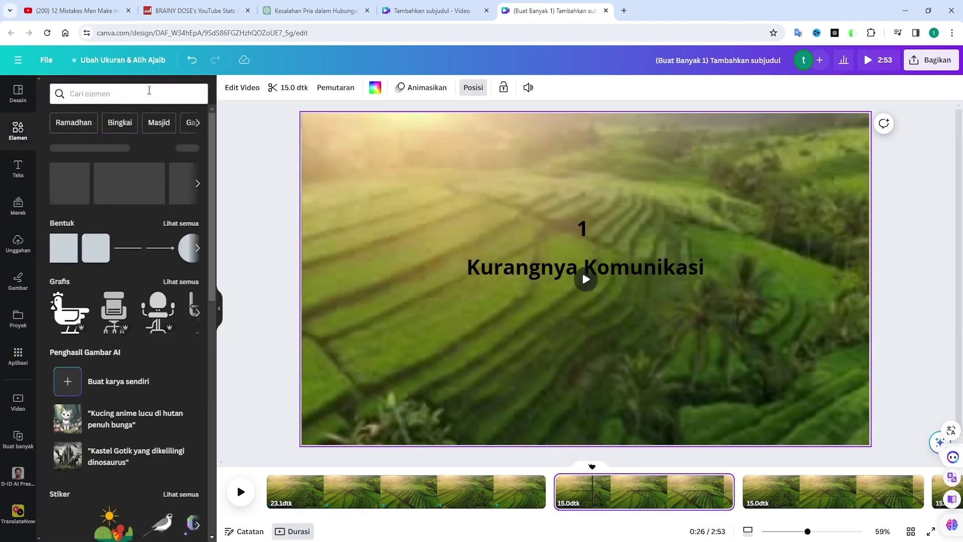
{"action": "left_click", "coordinate": [148, 91]}
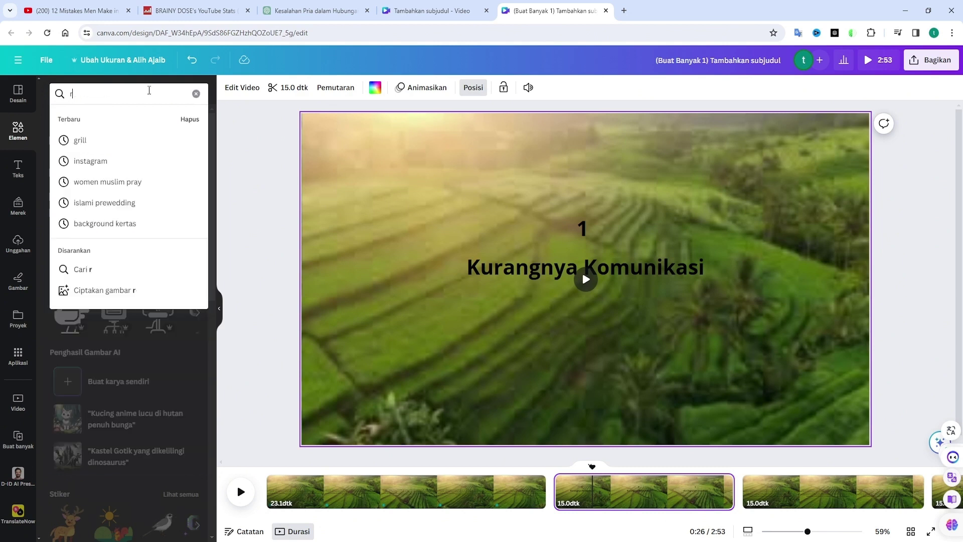
{"action": "type", "text": "komun"}
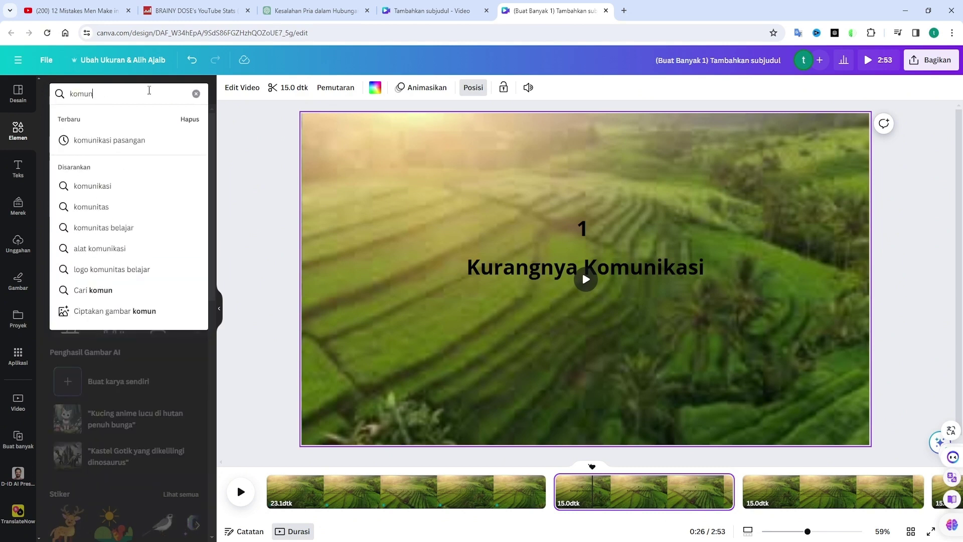
{"action": "type", "text": "ikasi hubungan"}
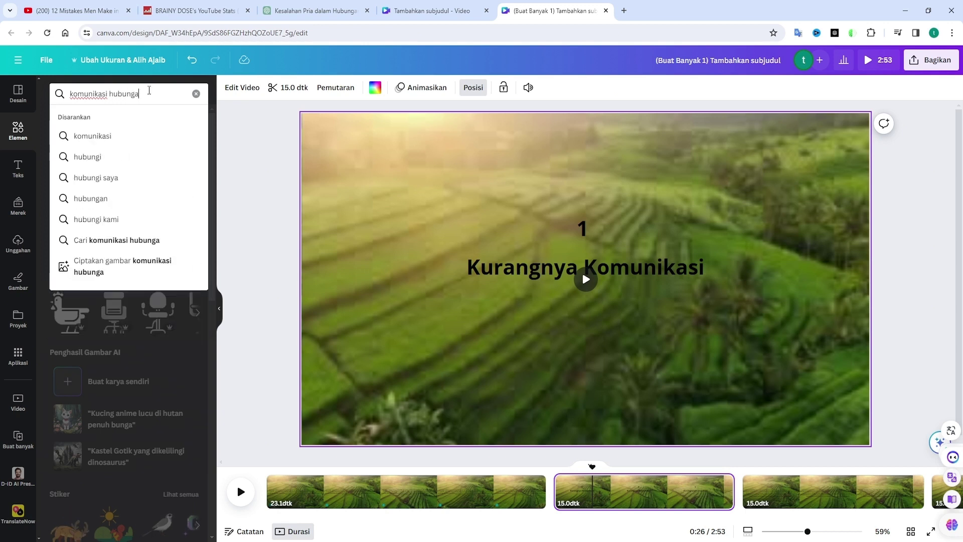
{"action": "key", "text": "Return"}
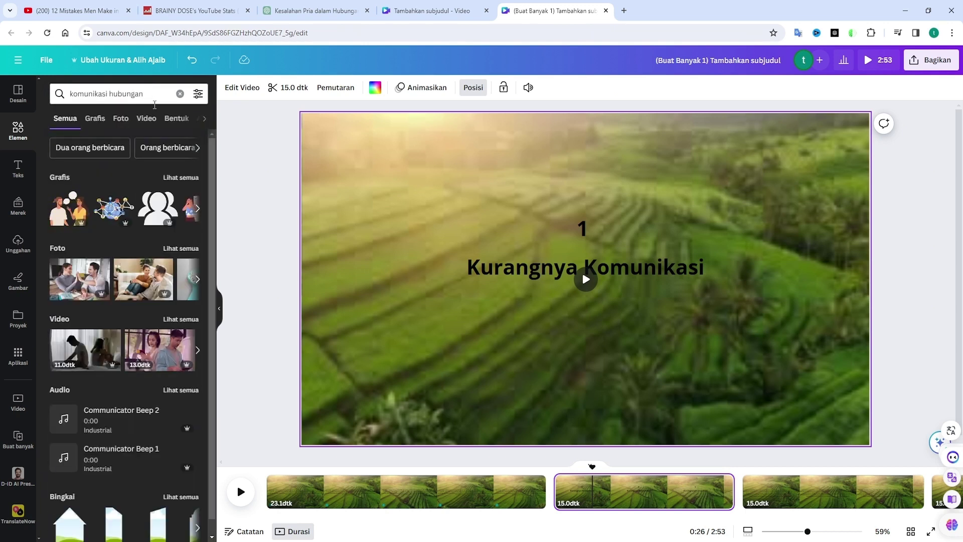
{"action": "left_click", "coordinate": [154, 121]}
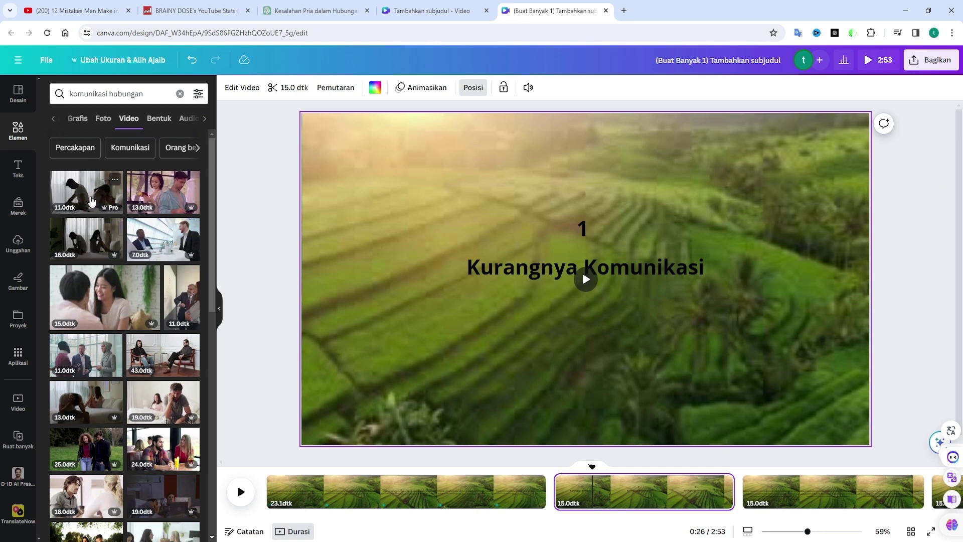
Replace the background of the "Kurangnya Komunikasi" page with the 11-second stock video of the couple sitting back to back
{"action": "left_click_drag", "start_coordinate": [89, 202], "coordinate": [582, 269]}
{"action": "left_click", "coordinate": [582, 273]}
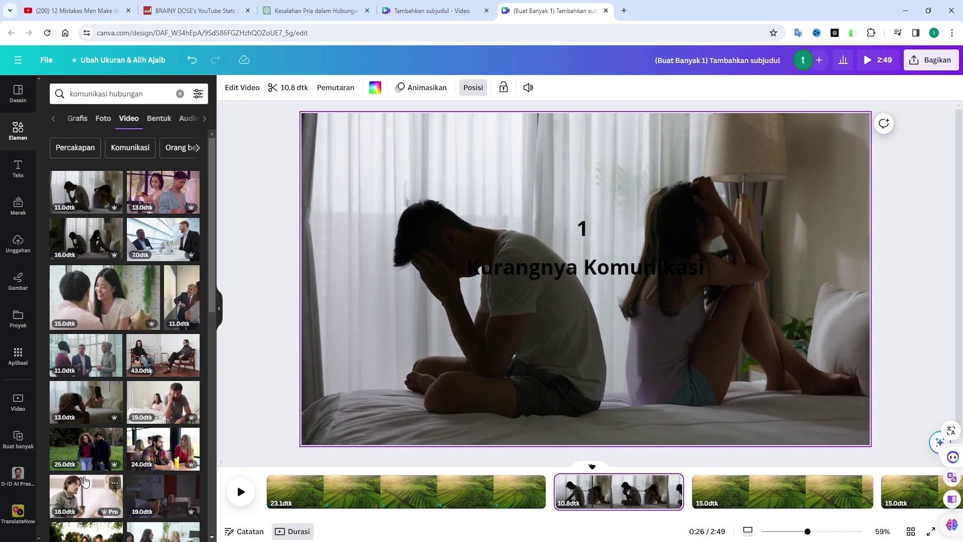
Switch the "komunikasi hubungan" results to audio and look through the available music and sound tracks
{"action": "left_click", "coordinate": [183, 120]}
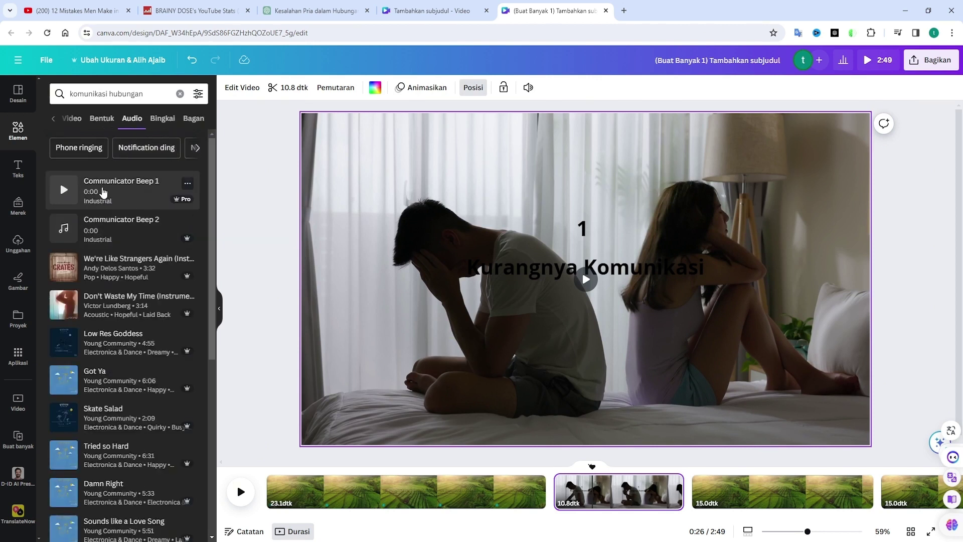
{"action": "scroll", "coordinate": [125, 354], "scroll_direction": "down", "scroll_amount": 1}
{"action": "scroll", "coordinate": [125, 355], "scroll_direction": "down", "scroll_amount": 1}
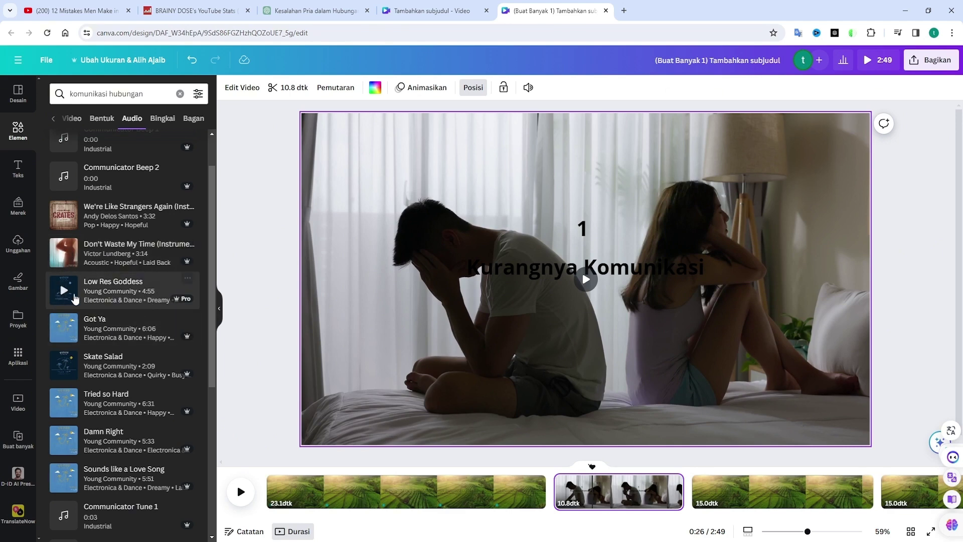
{"action": "scroll", "coordinate": [102, 361], "scroll_direction": "down", "scroll_amount": 7}
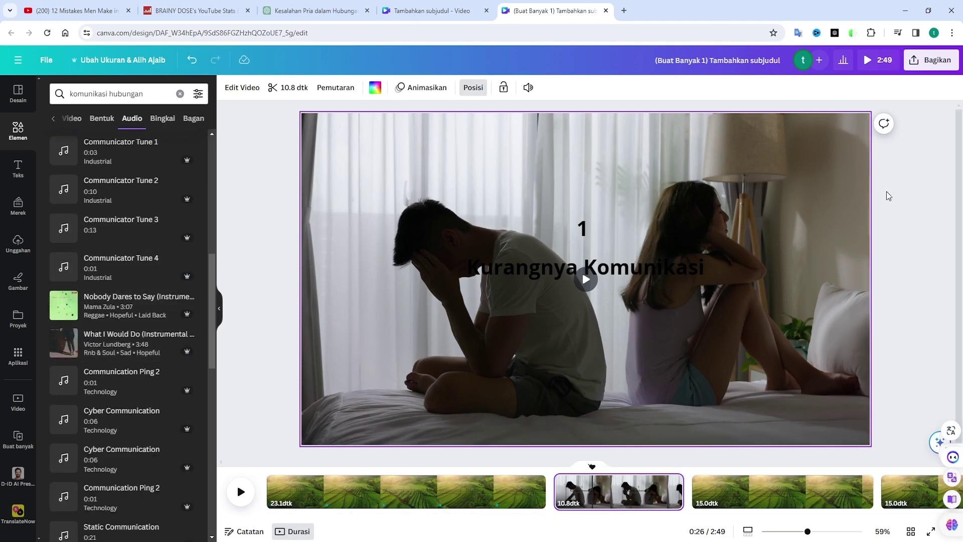
Examine the design's MP4 download settings, including the video quality and page selection, and close them without downloading
{"action": "left_click", "coordinate": [926, 62]}
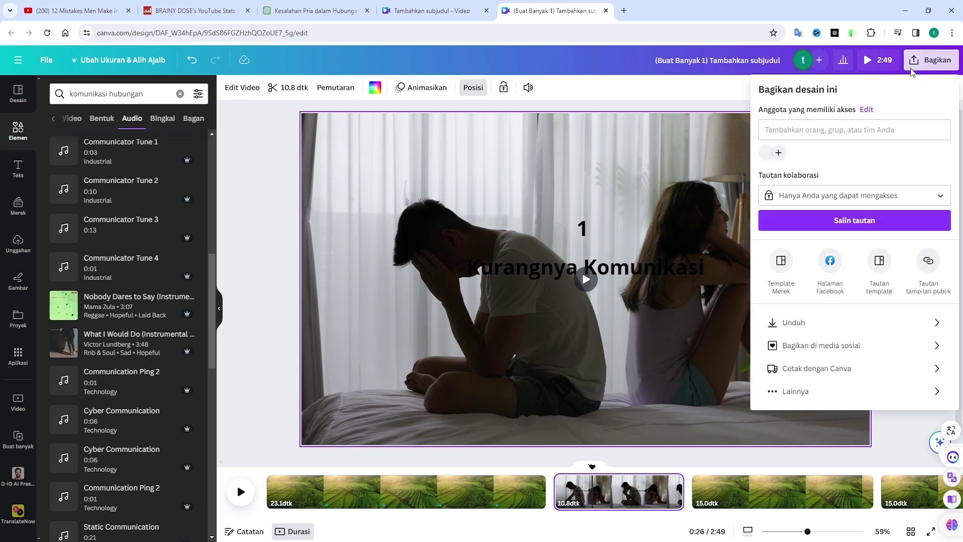
{"action": "left_click", "coordinate": [790, 327]}
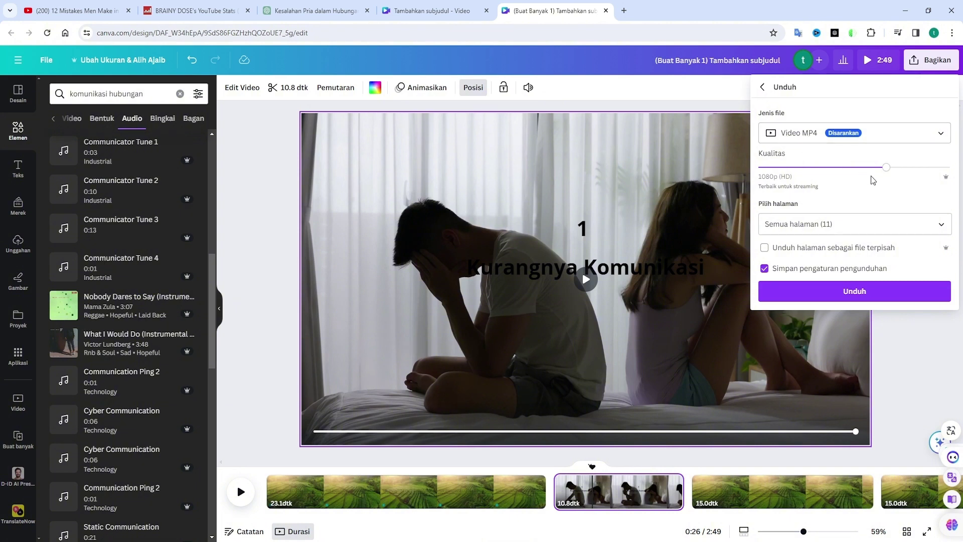
{"action": "mouse_move", "coordinate": [883, 171]}
{"action": "left_mouse_down"}
{"action": "mouse_move", "coordinate": [919, 172]}
{"action": "mouse_move", "coordinate": [893, 172]}
{"action": "left_mouse_up"}
{"action": "left_click", "coordinate": [908, 389]}
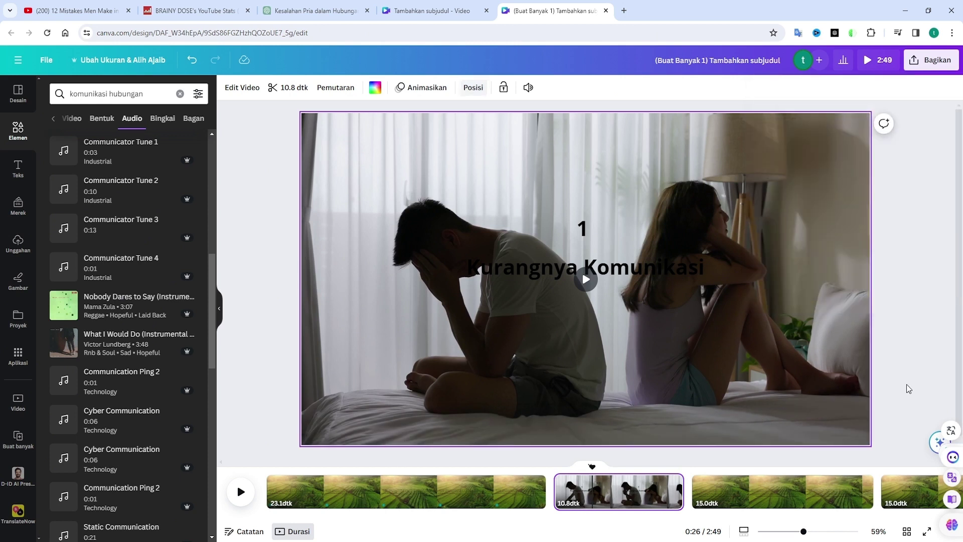